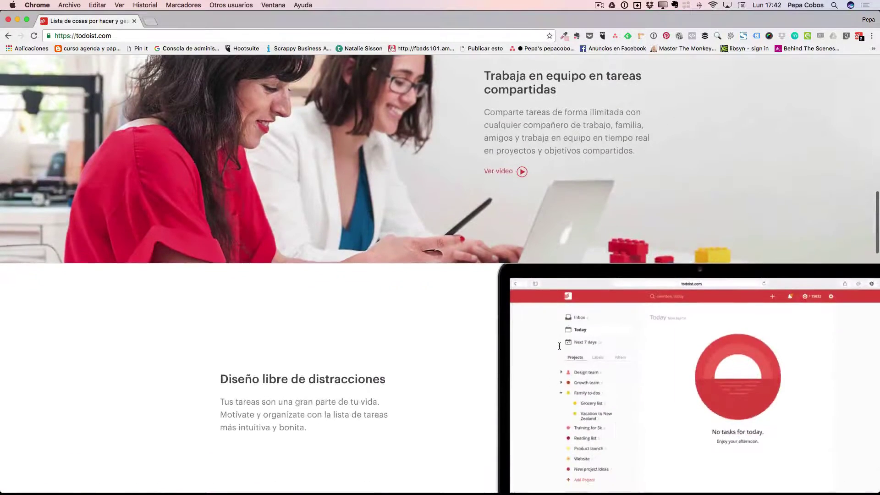
# - Scroll the todoist.com home page past features, press quotes and platforms to the COMIENZA AHORA - ES GRATIS footer
pyautogui.scroll(-10, 430, 341)
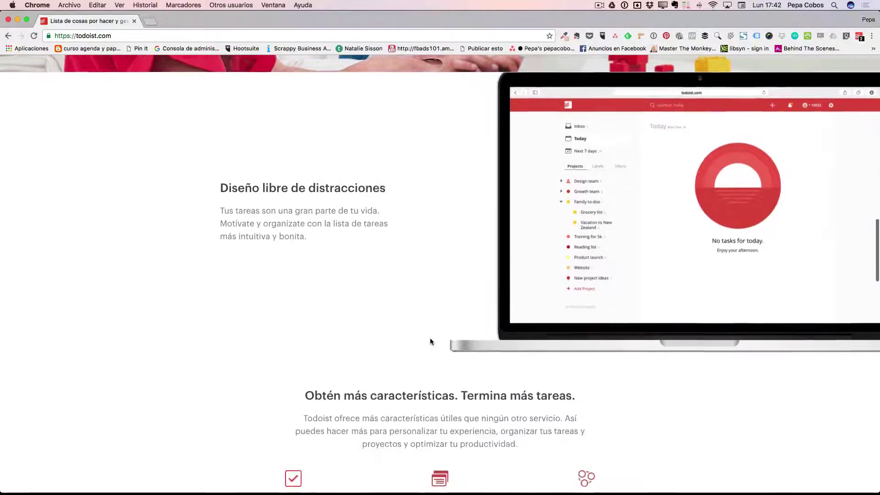
pyautogui.scroll(-2, 430, 340)
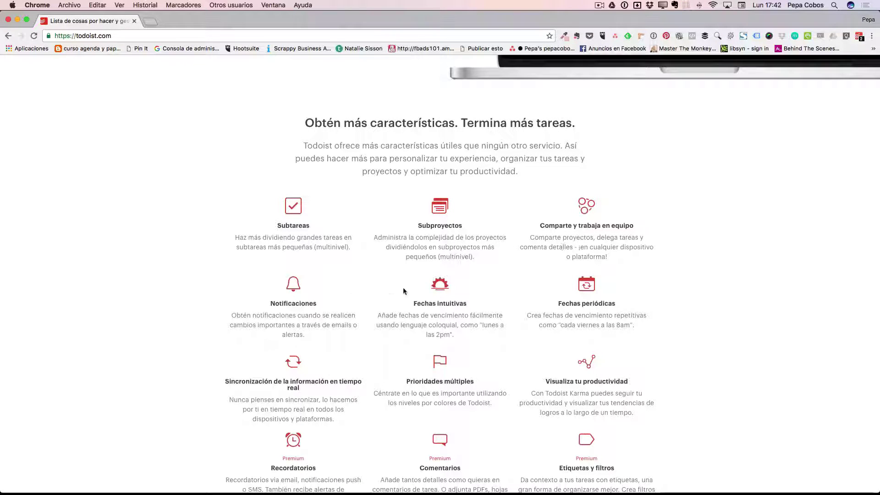
pyautogui.scroll(-5, 546, 315)
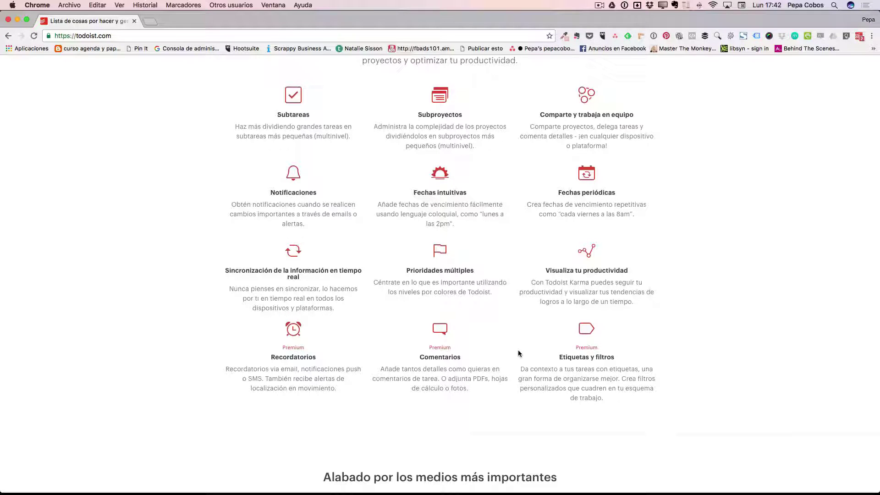
pyautogui.scroll(-5, 505, 353)
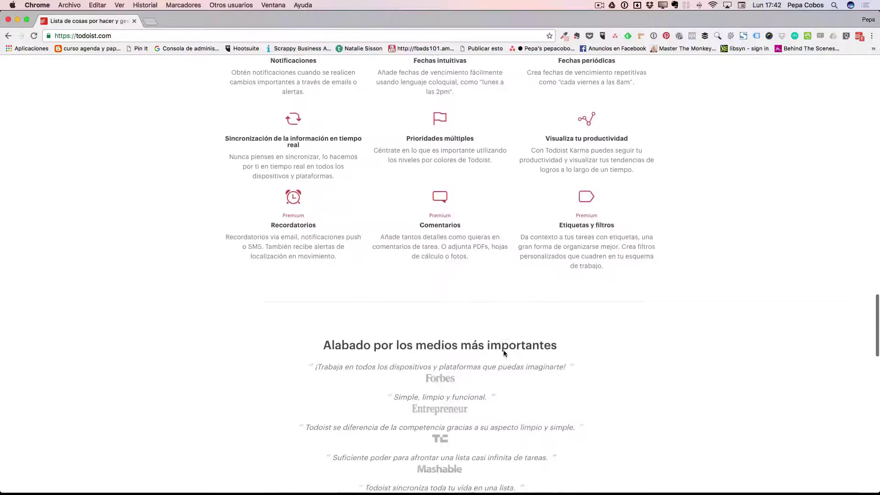
pyautogui.scroll(-10, 504, 353)
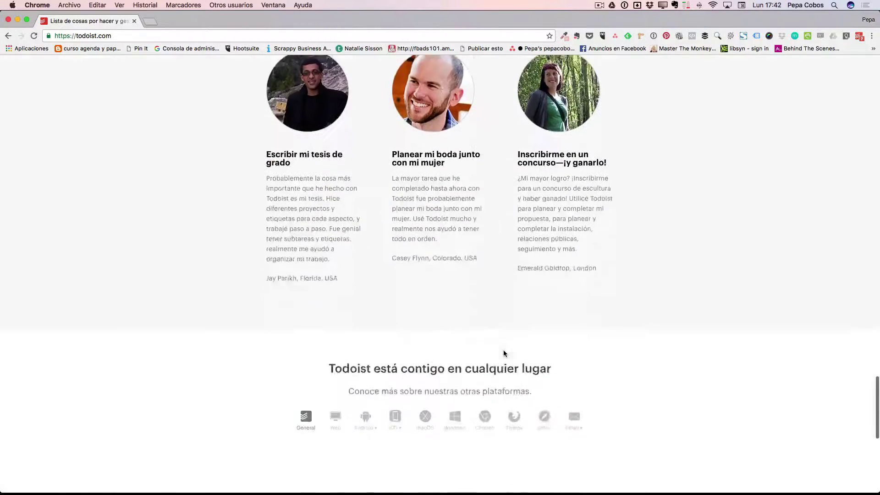
pyautogui.scroll(-6, 503, 351)
pyautogui.scroll(9, 503, 350)
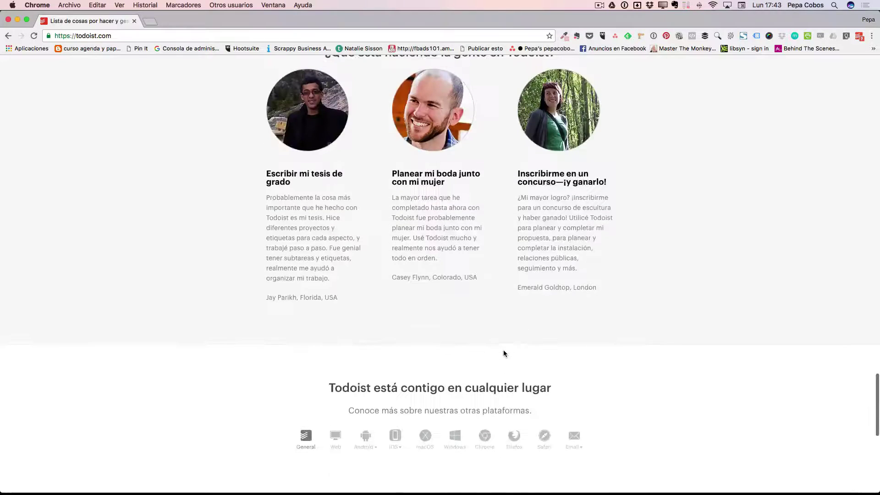
pyautogui.scroll(-5, 503, 350)
pyautogui.scroll(-2, 503, 350)
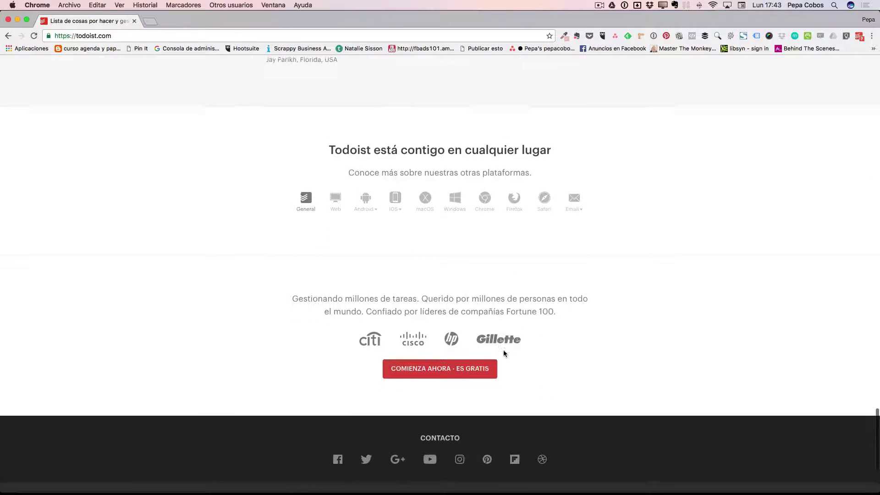
# - Create a free Todoist account with the user's first name, e-mail address and password
pyautogui.click(447, 367)
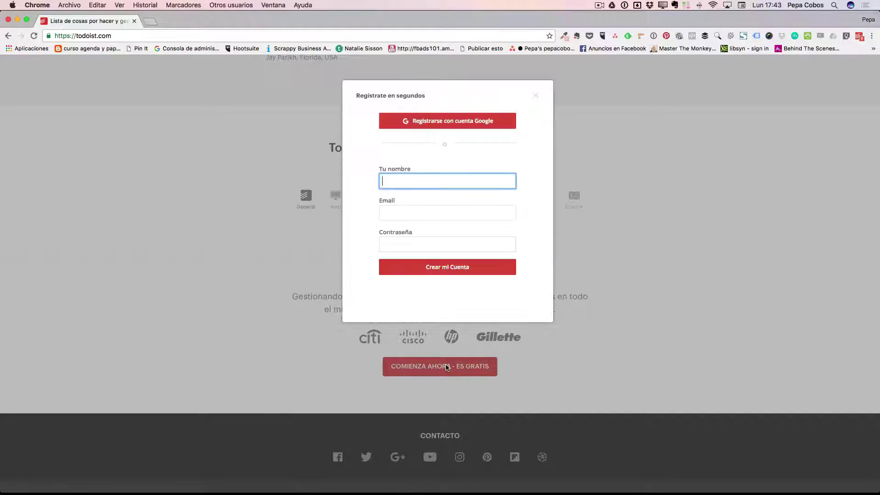
pyautogui.scroll(1, 410, 147)
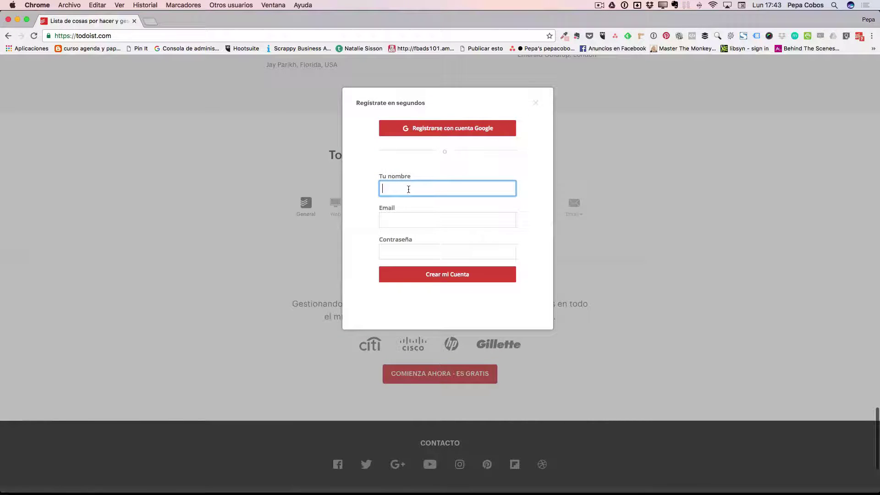
pyautogui.write('Pepa')
pyautogui.press('Tab')
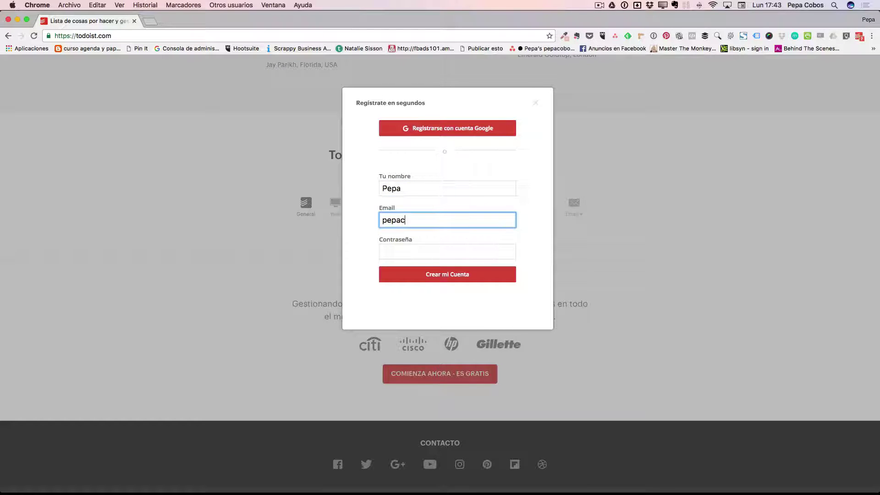
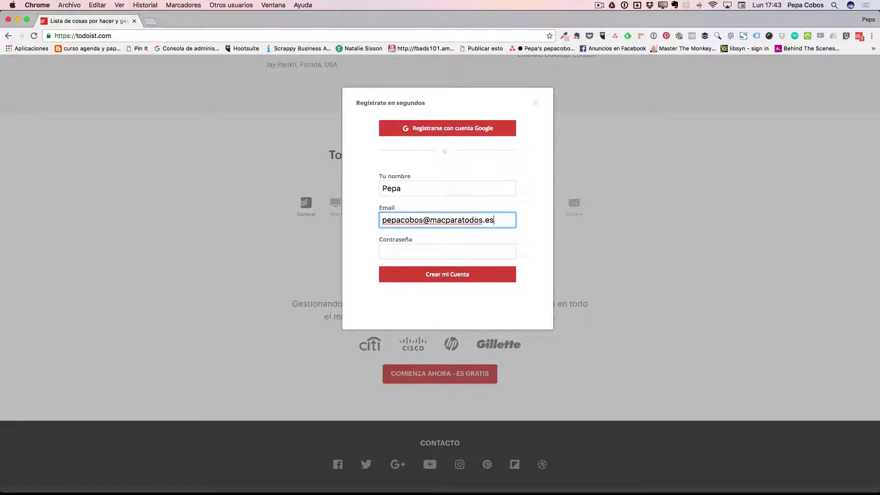
pyautogui.click(404, 255)
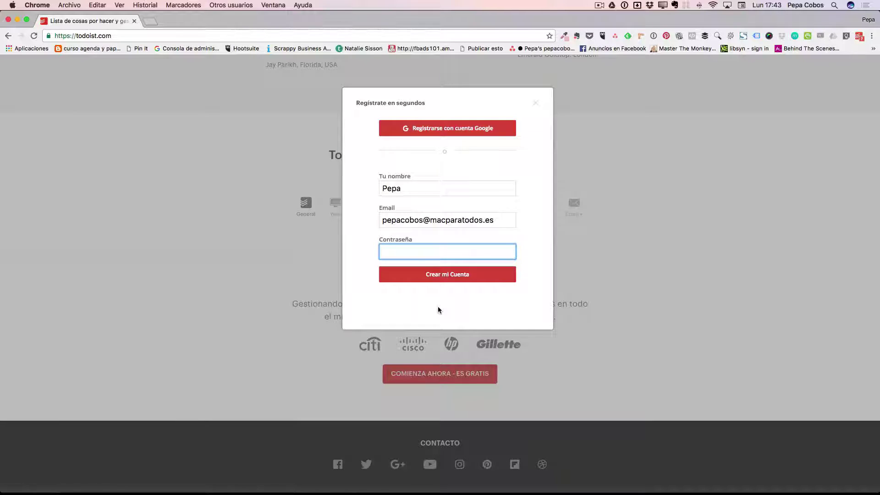
pyautogui.write('••')
pyautogui.press('Return')
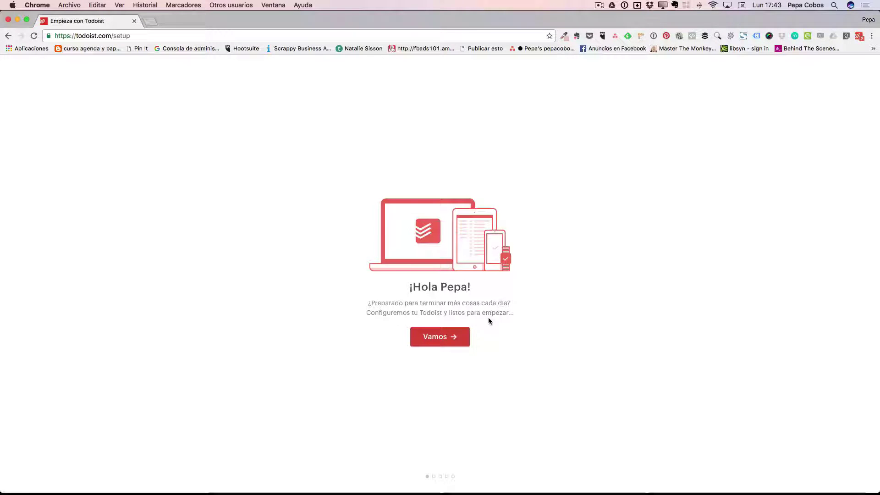
# - Begin setup and choose the orange Mandarina theme
pyautogui.click(441, 338)
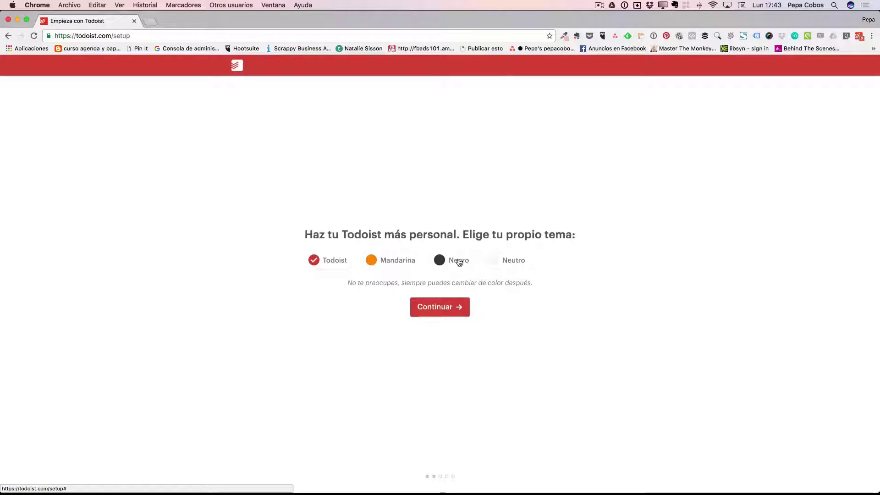
pyautogui.click(396, 263)
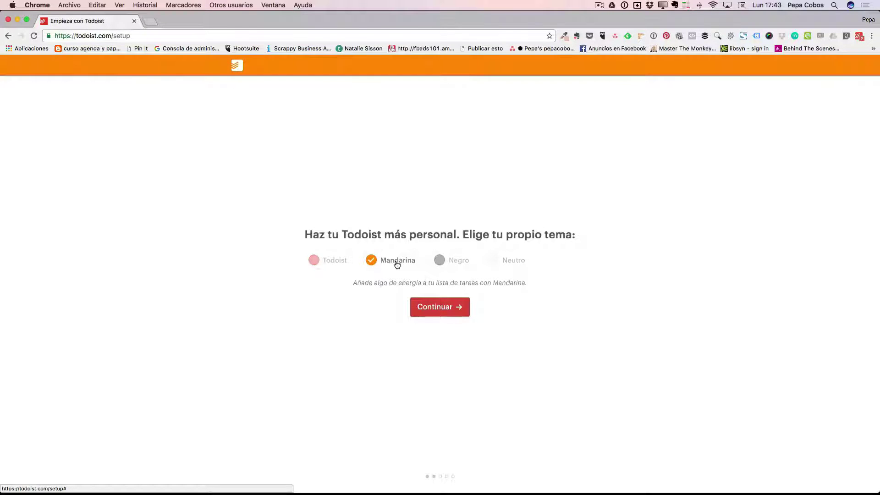
pyautogui.click(445, 308)
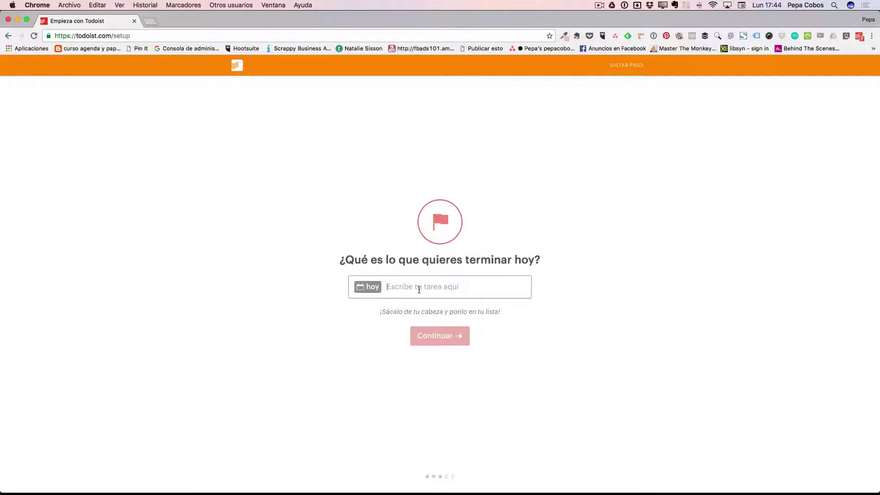
# - Enter today's task 'Grabación capitulo MPT' and daily task 'Ejercicio', subscribe to the blog, and finish setup
pyautogui.write('Gra')
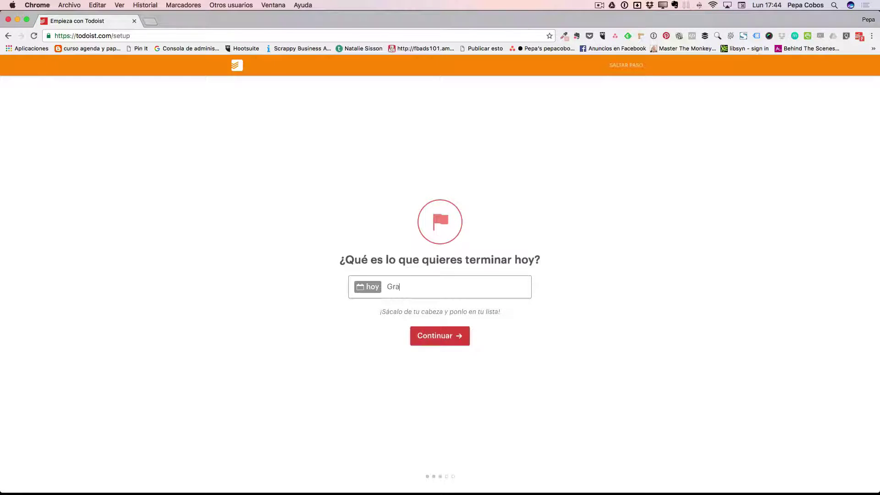
pyautogui.write('bación capi')
pyautogui.write('tulo MPT')
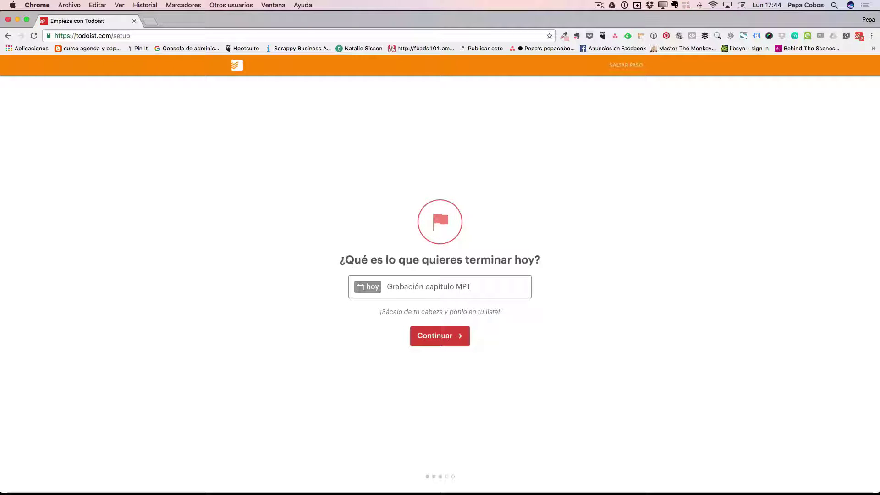
pyautogui.click(441, 337)
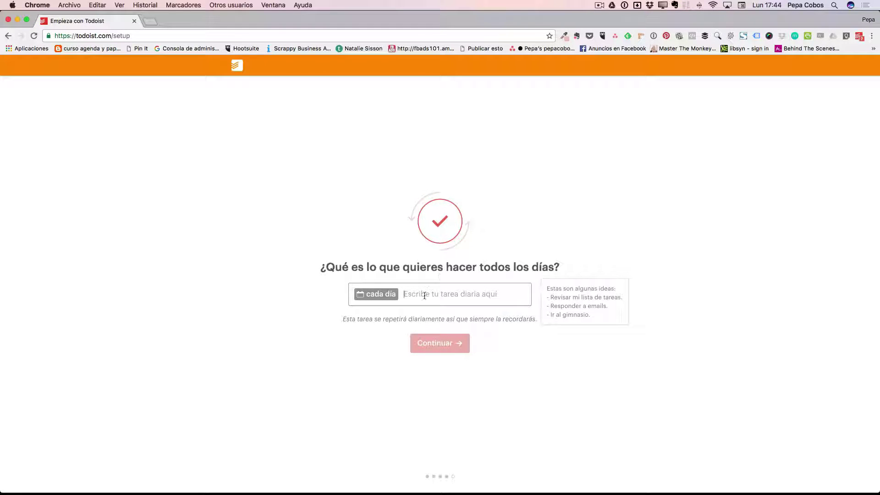
pyautogui.write('Ejer')
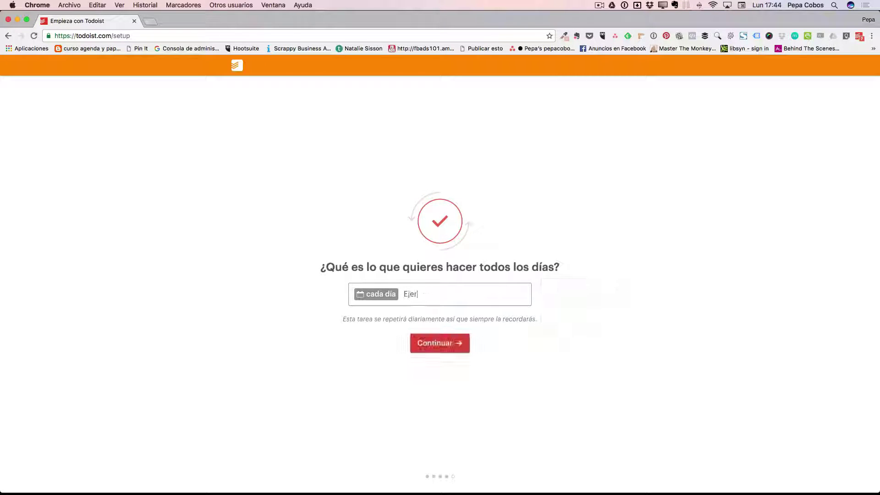
pyautogui.write('cicio')
pyautogui.click(436, 344)
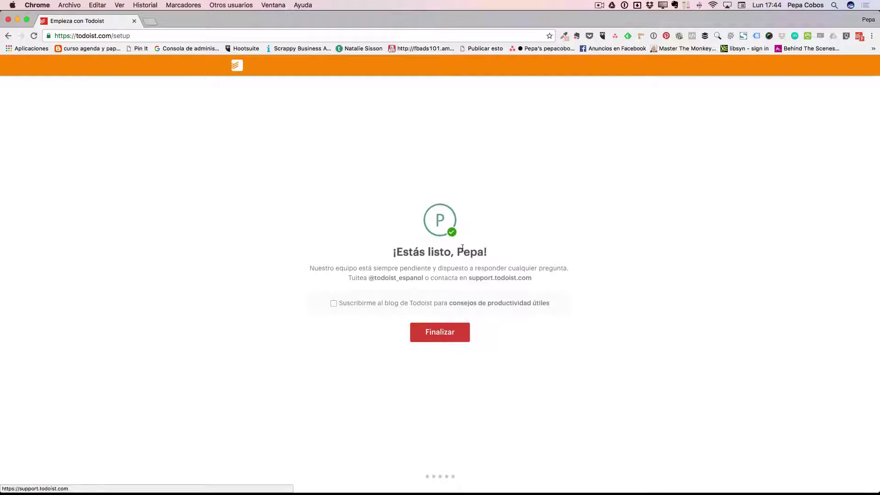
pyautogui.click(333, 304)
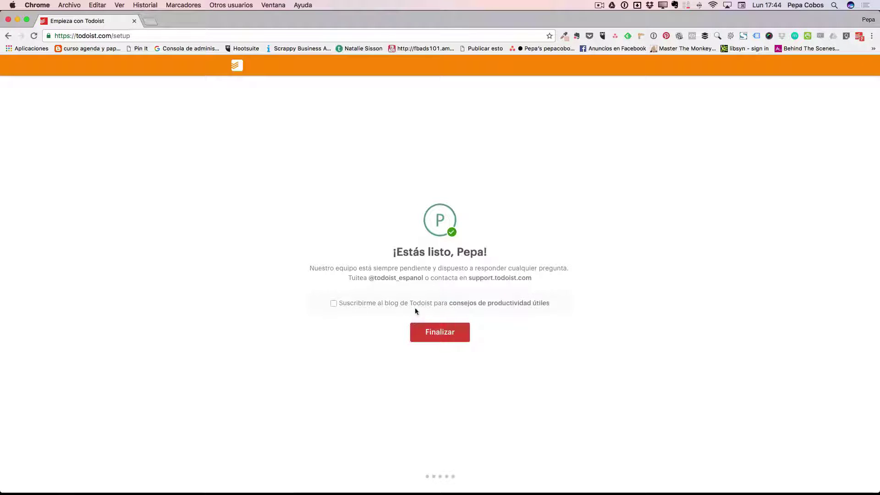
pyautogui.click(446, 333)
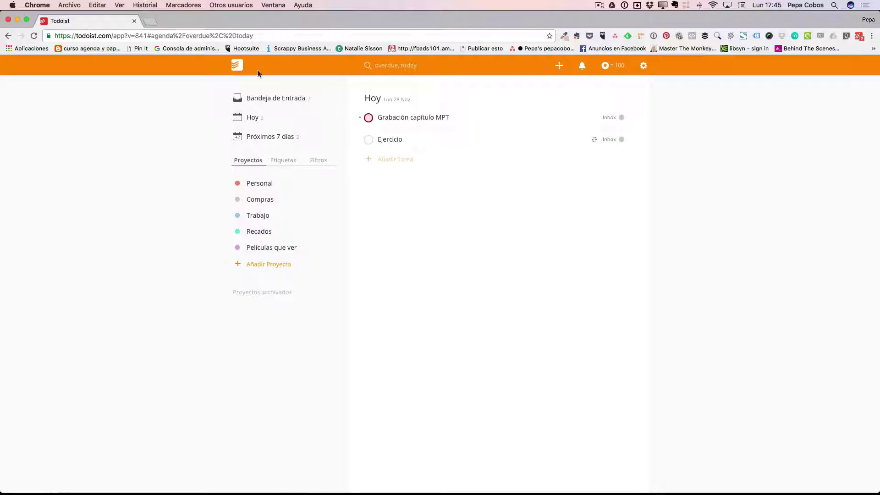
# - Preview the search field, notifications and karma panels, then show the settings options menu
pyautogui.click(369, 65)
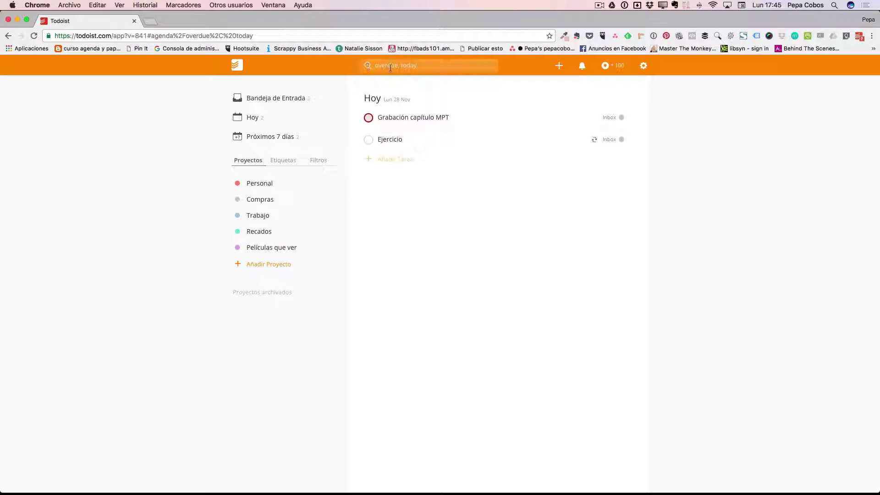
pyautogui.click(335, 69)
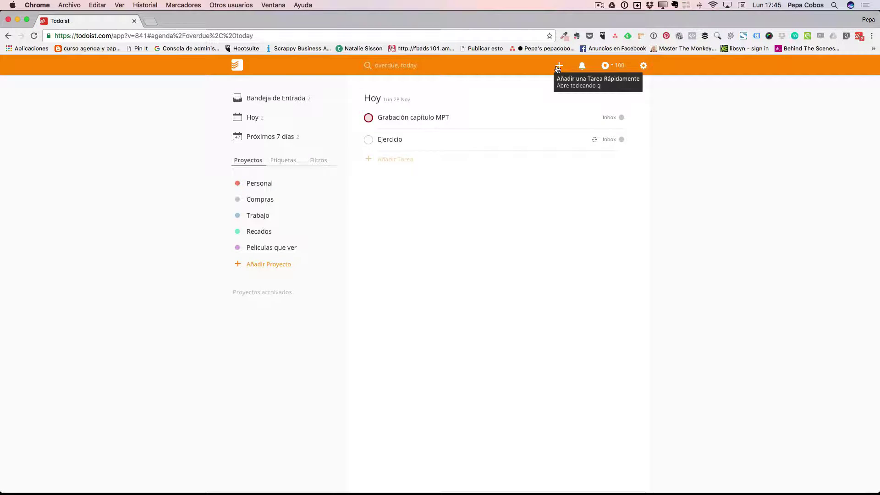
pyautogui.click(582, 67)
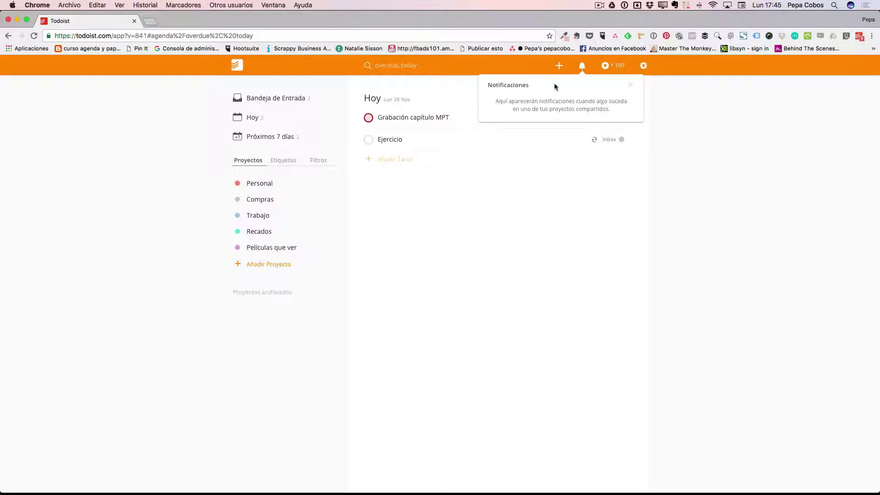
pyautogui.click(632, 86)
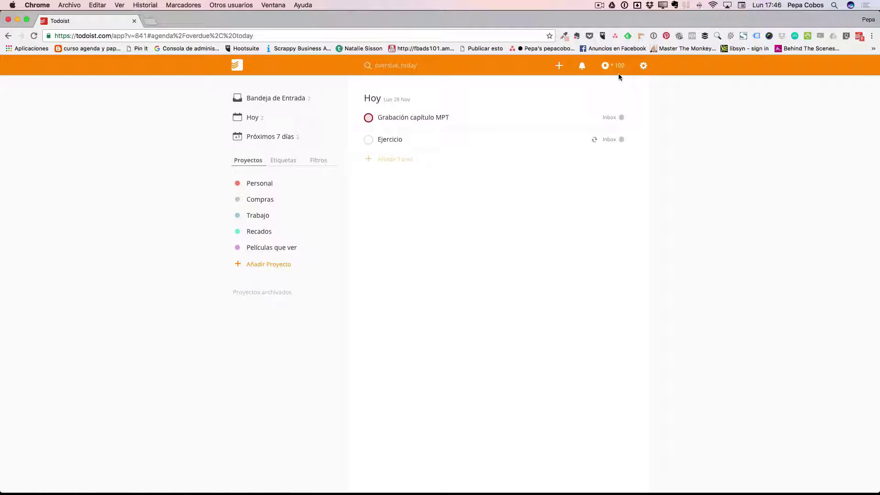
pyautogui.click(604, 65)
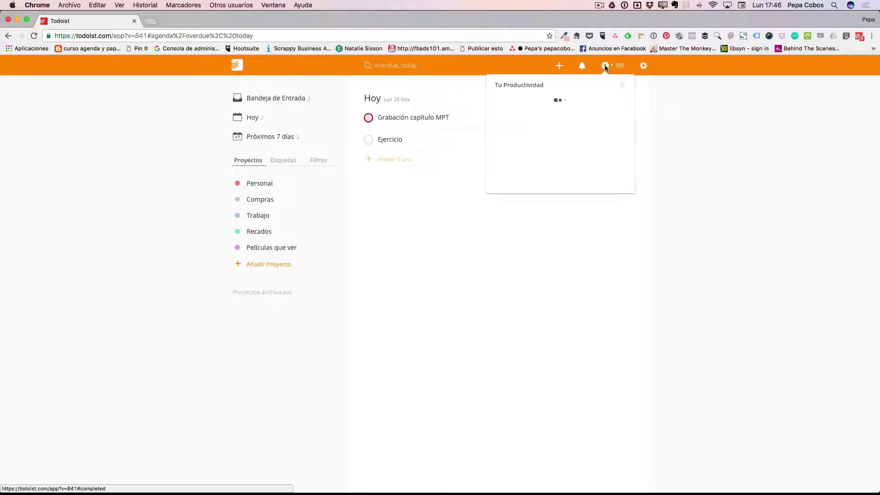
pyautogui.click(623, 86)
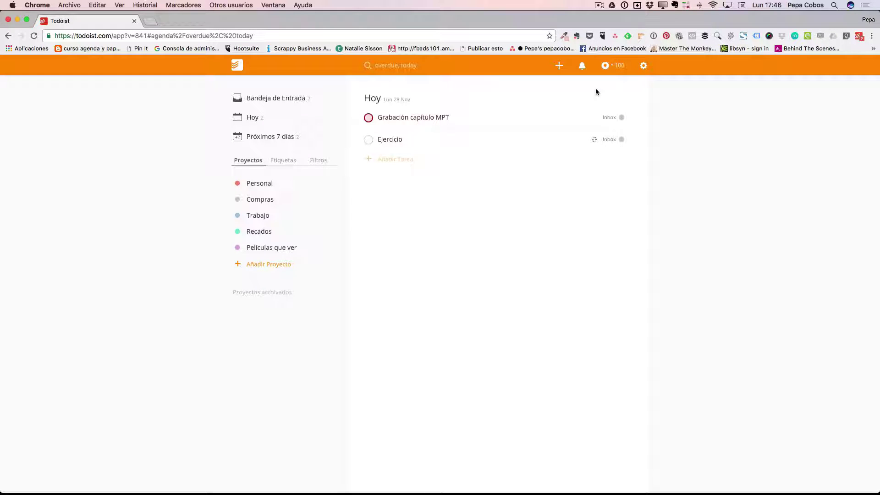
pyautogui.click(645, 67)
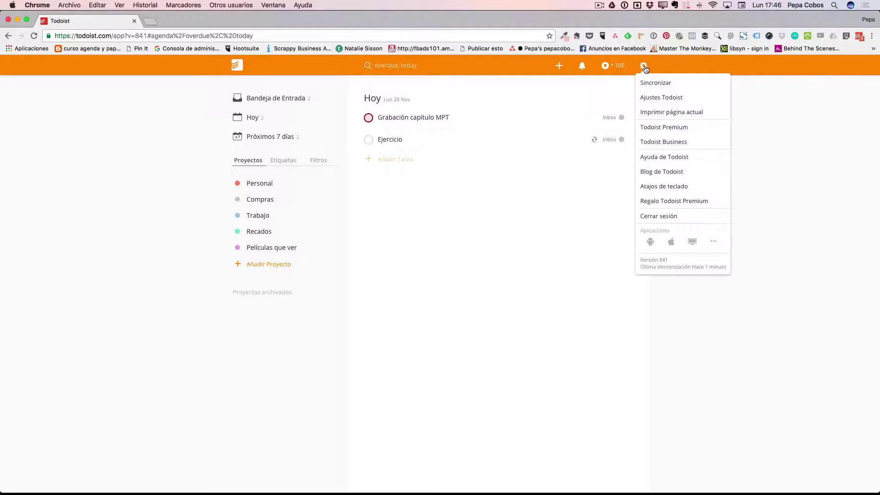
# - Open Ajustes Todoist from the gear menu to view its General tab
pyautogui.click(559, 187)
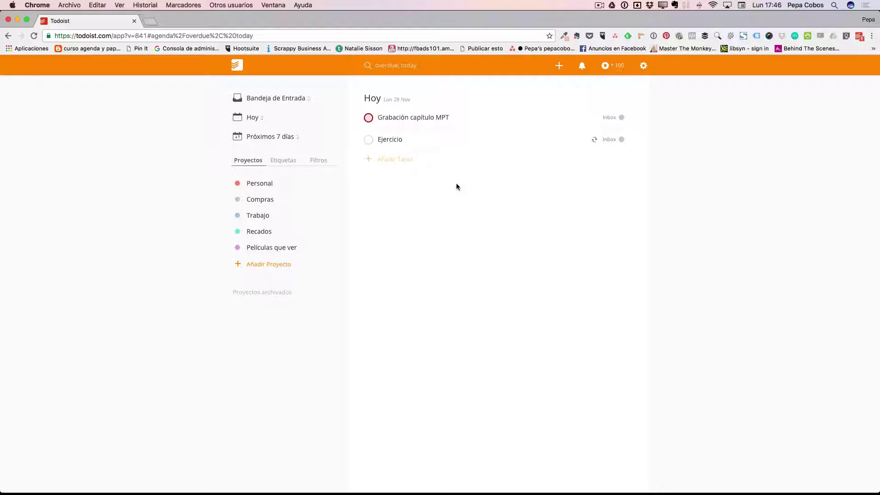
pyautogui.click(644, 67)
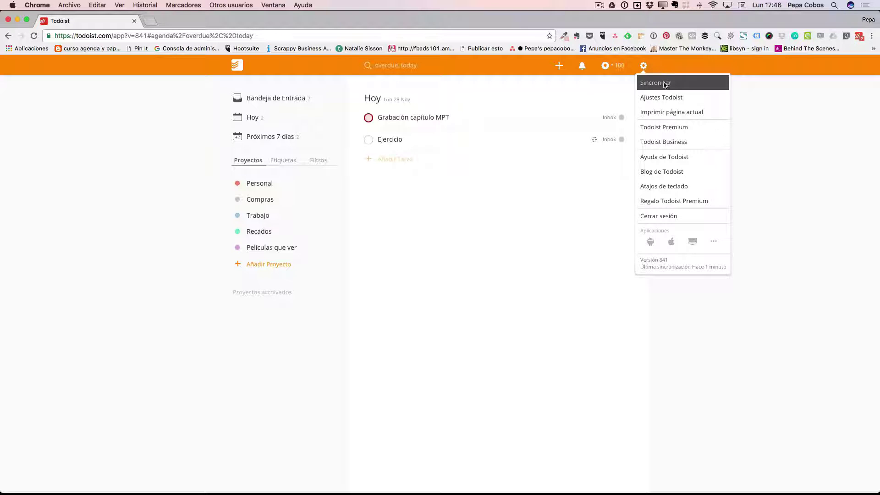
pyautogui.click(683, 98)
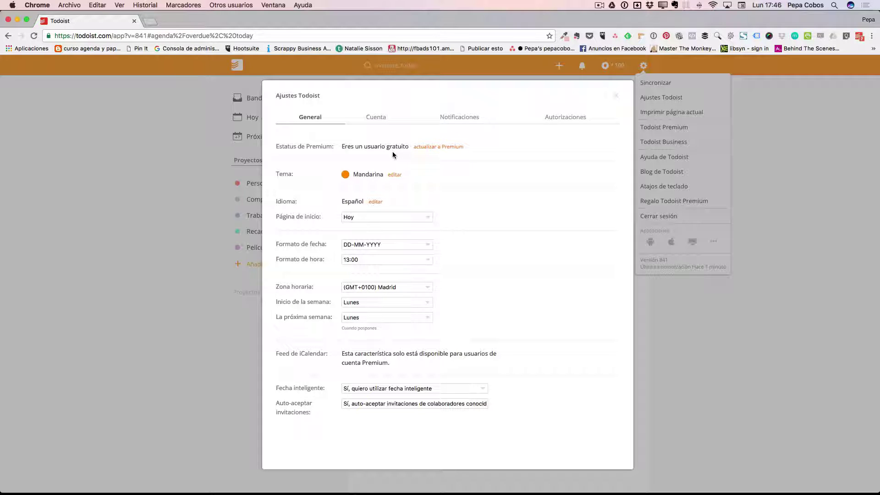
pyautogui.click(436, 146)
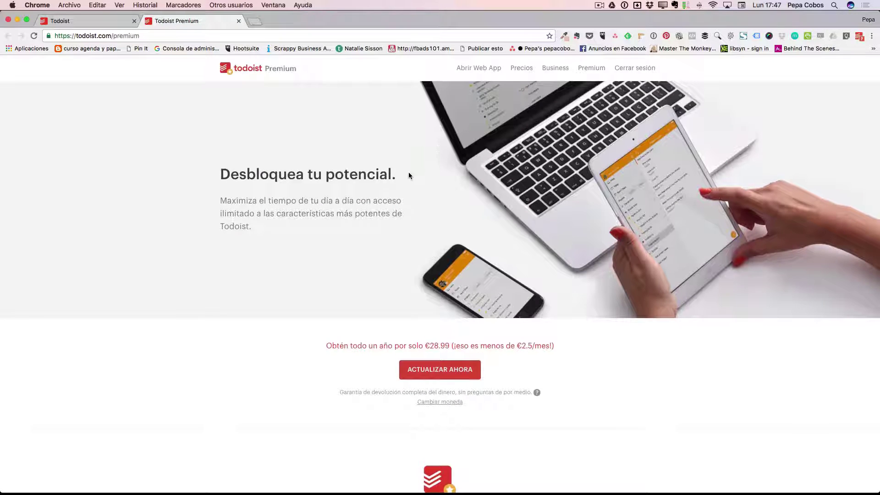
pyautogui.scroll(-2, 389, 220)
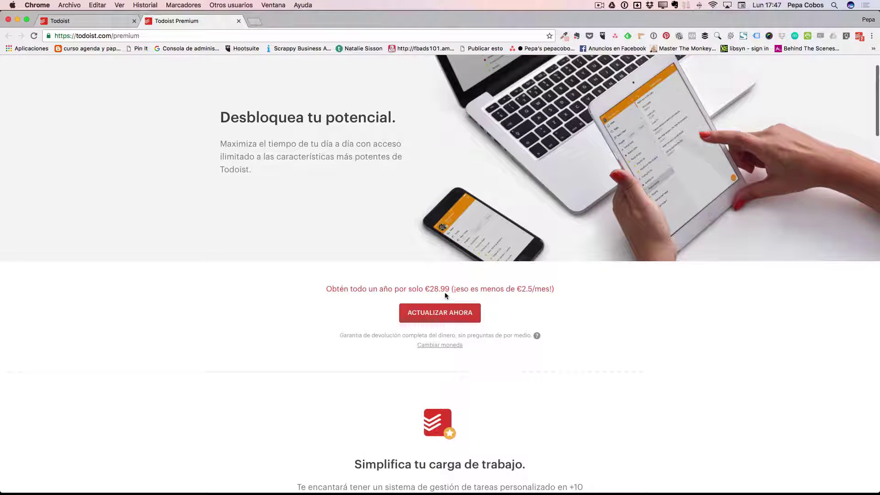
pyautogui.click(238, 21)
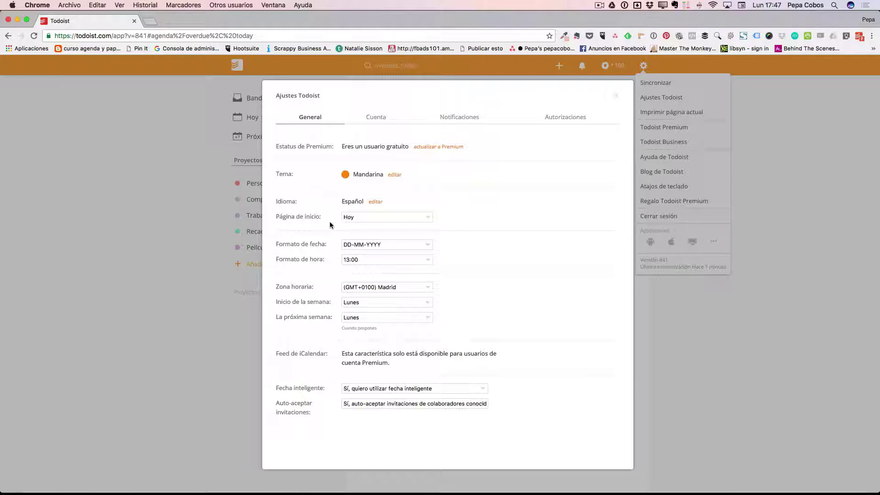
pyautogui.click(411, 220)
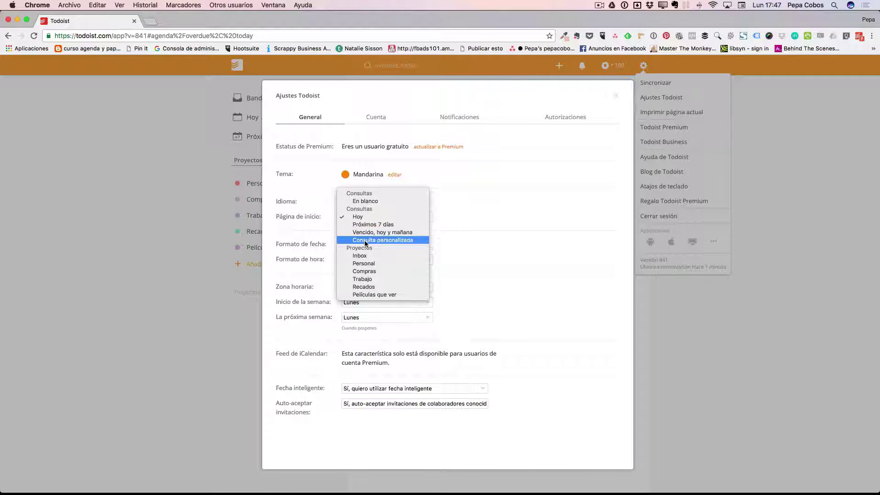
pyautogui.click(473, 230)
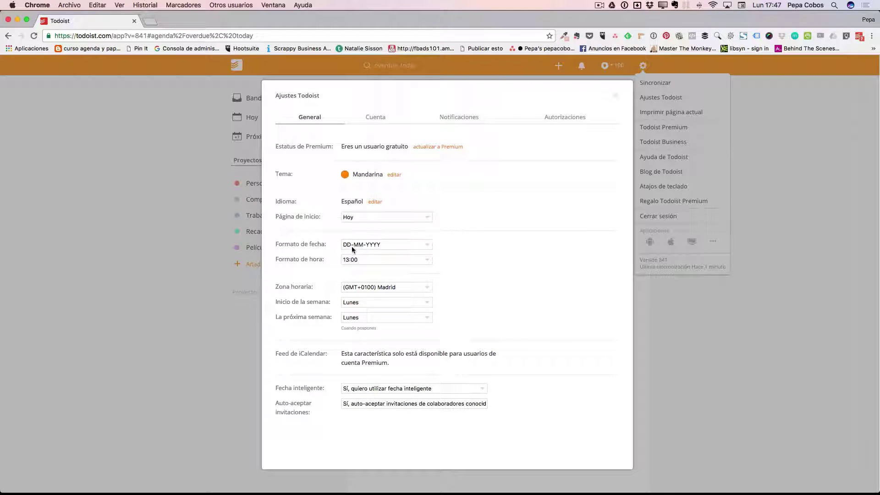
pyautogui.click(427, 244)
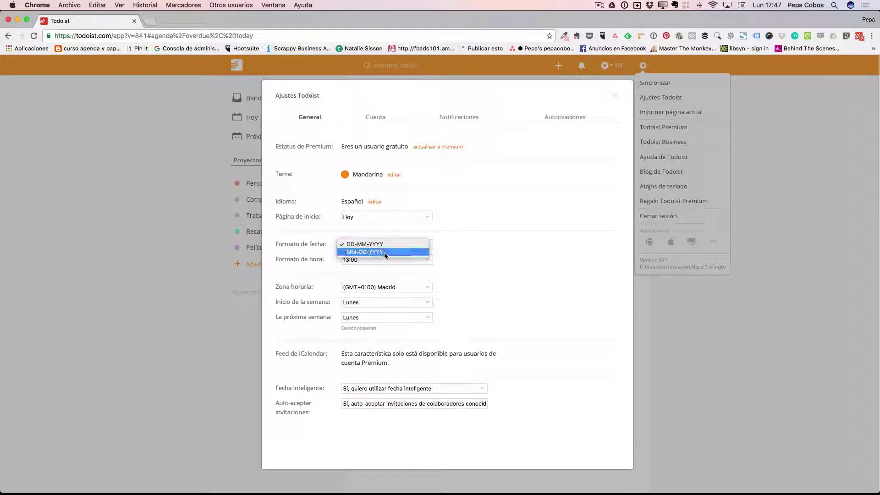
pyautogui.click(310, 267)
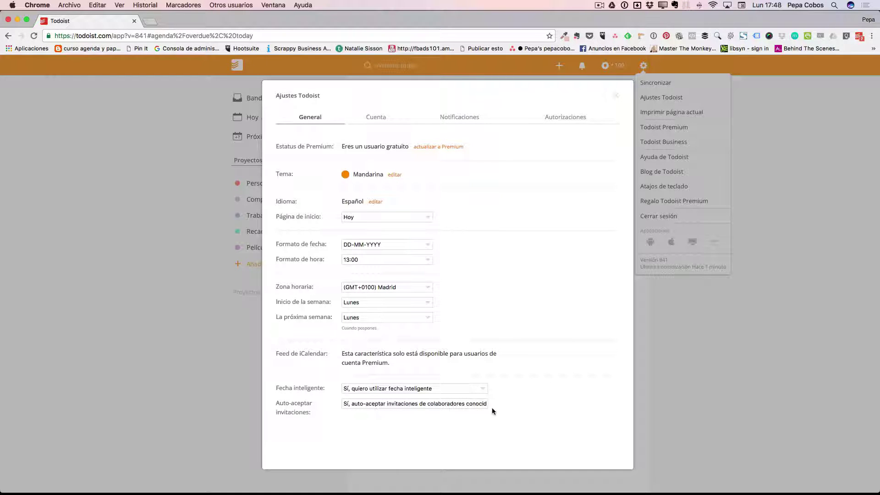
pyautogui.click(373, 117)
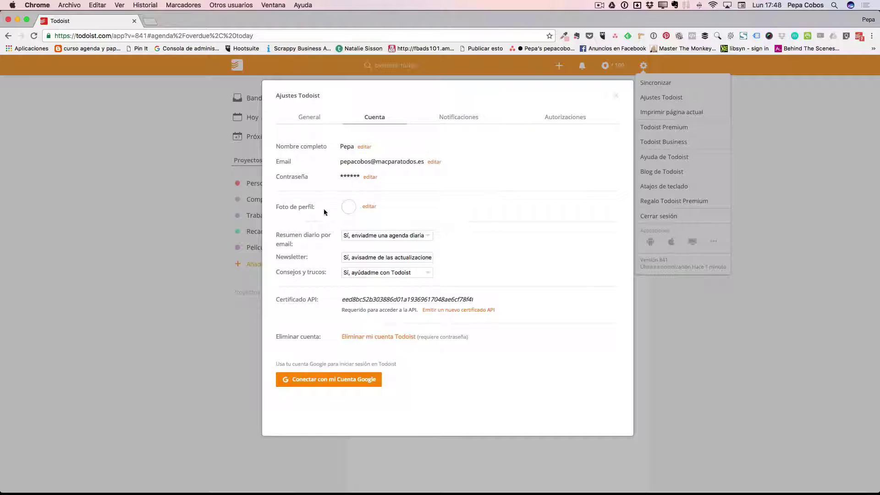
pyautogui.click(370, 207)
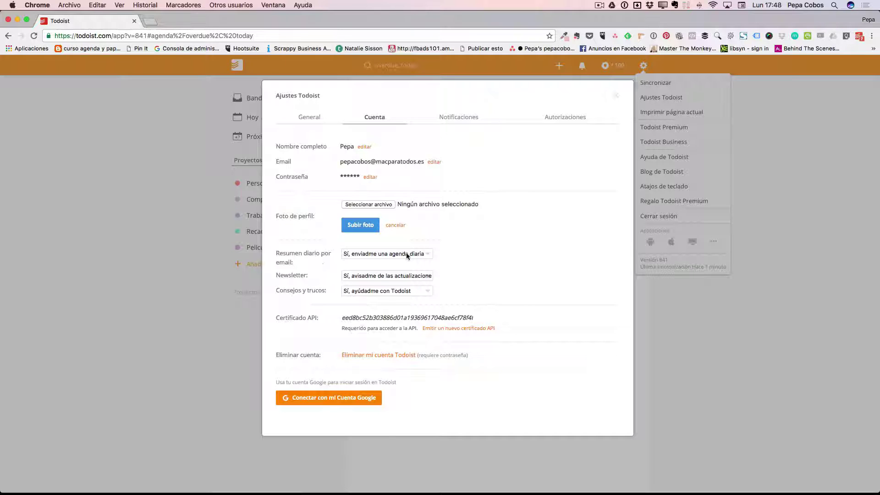
pyautogui.click(425, 253)
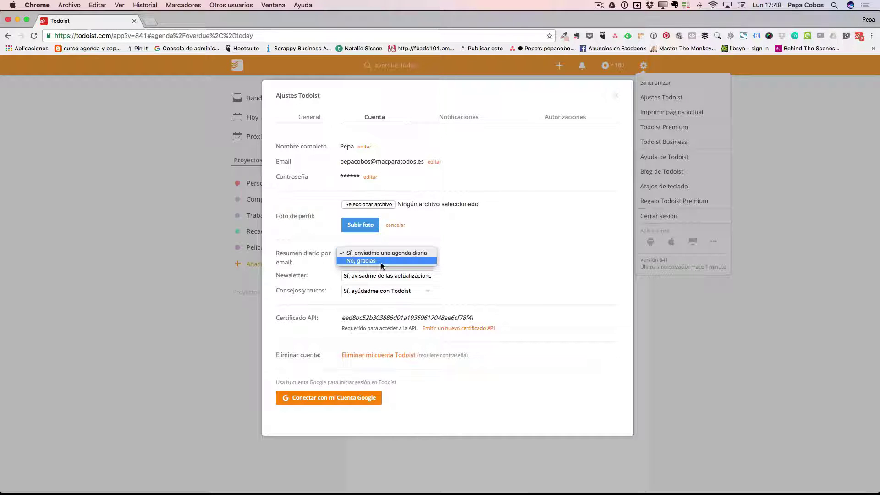
pyautogui.click(484, 260)
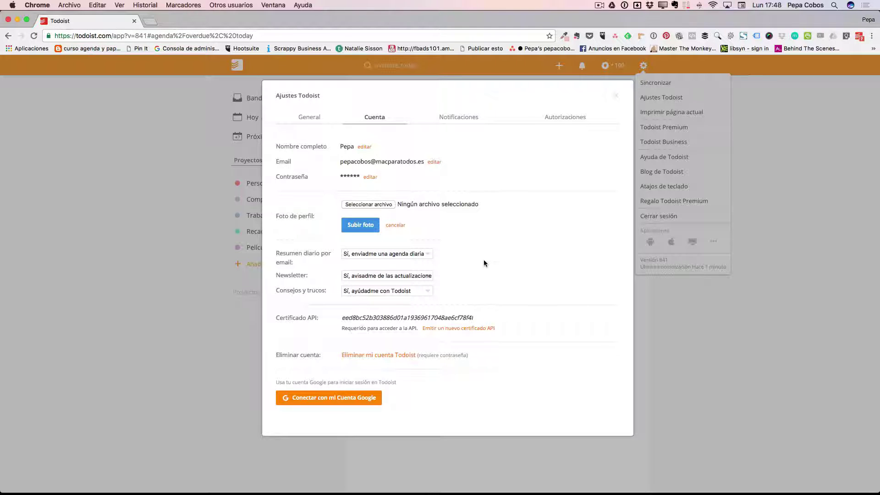
pyautogui.click(393, 277)
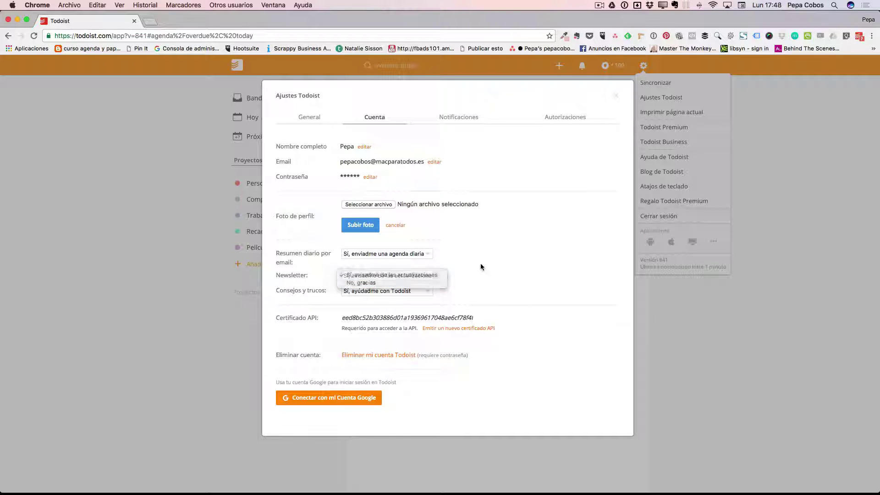
pyautogui.click(480, 263)
pyautogui.click(383, 291)
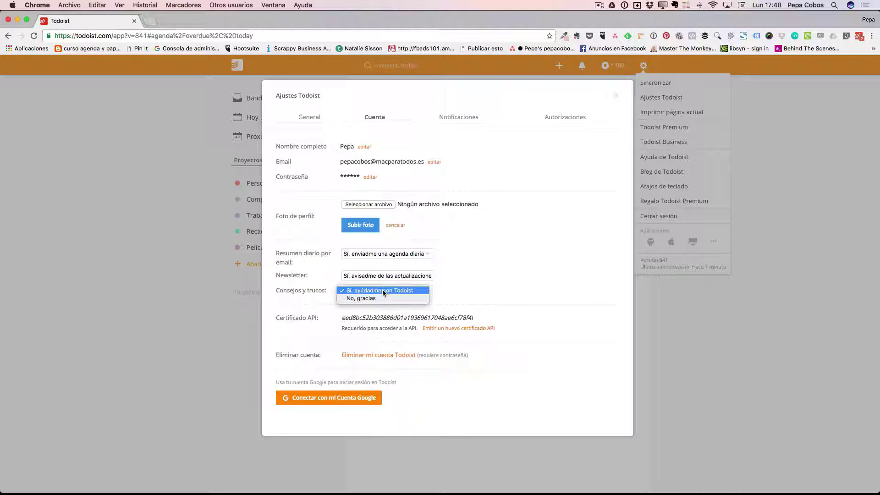
pyautogui.click(493, 277)
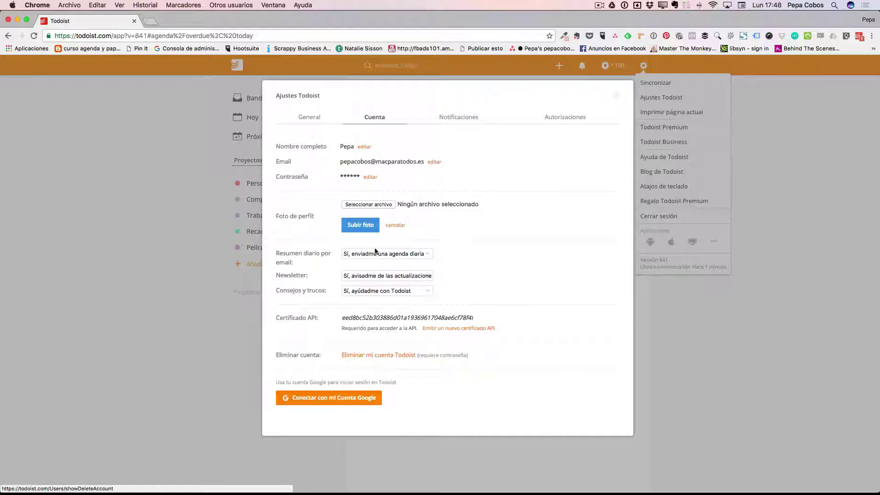
pyautogui.click(462, 120)
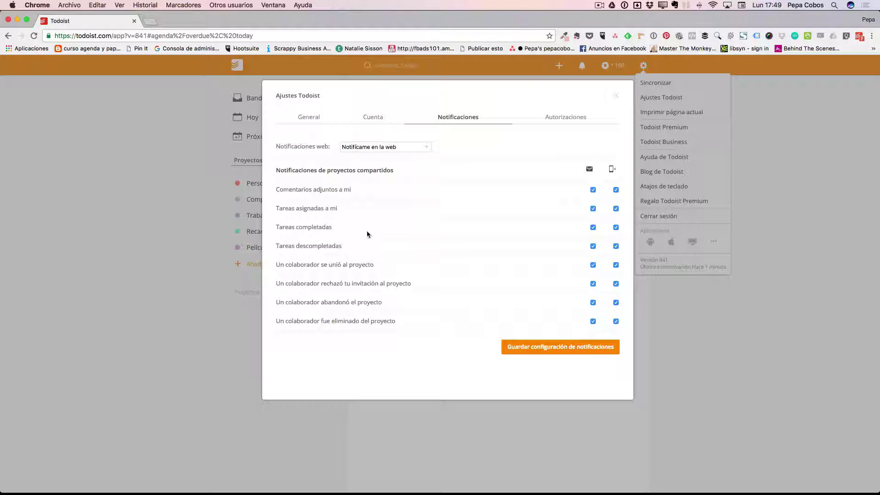
pyautogui.click(390, 147)
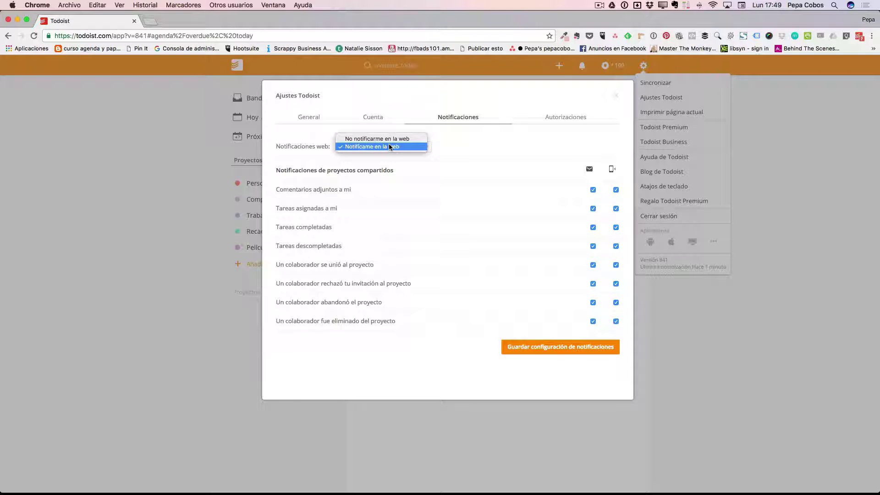
pyautogui.click(392, 176)
pyautogui.click(566, 119)
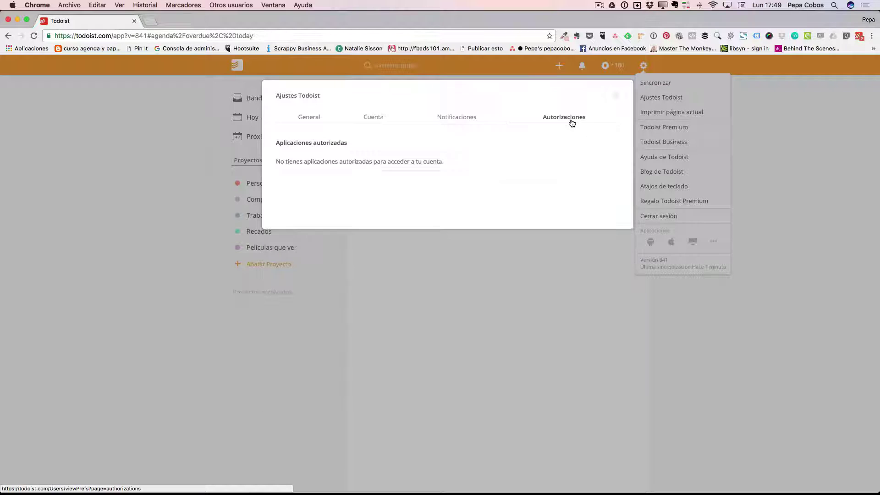
pyautogui.click(312, 118)
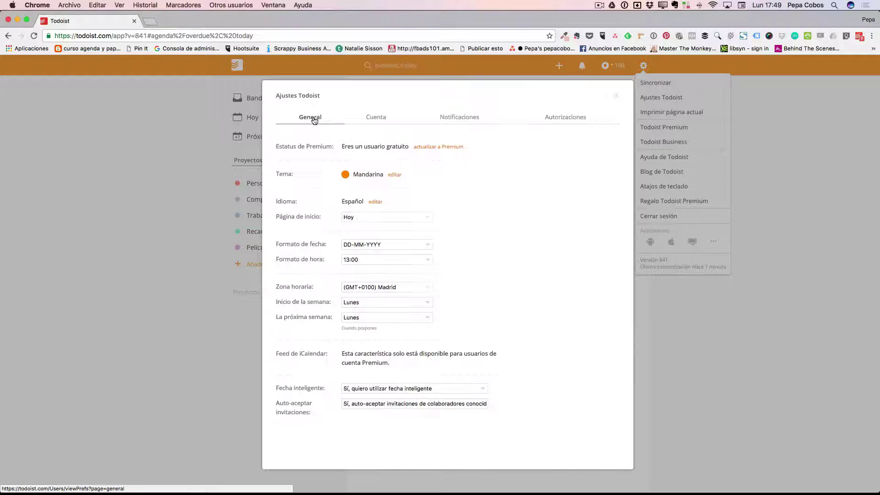
pyautogui.click(394, 176)
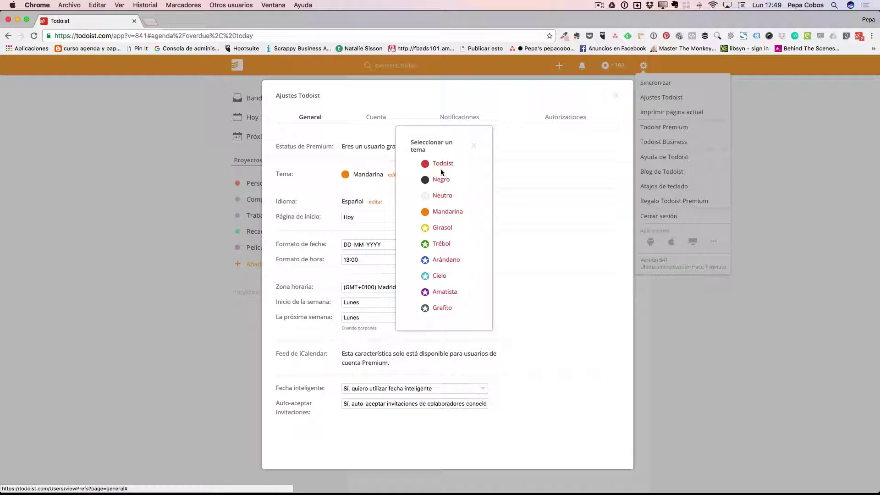
pyautogui.click(443, 227)
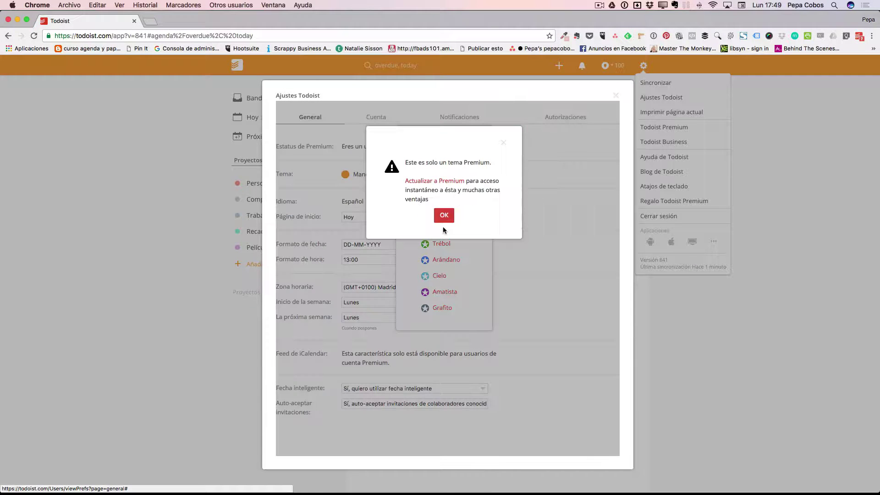
pyautogui.click(444, 215)
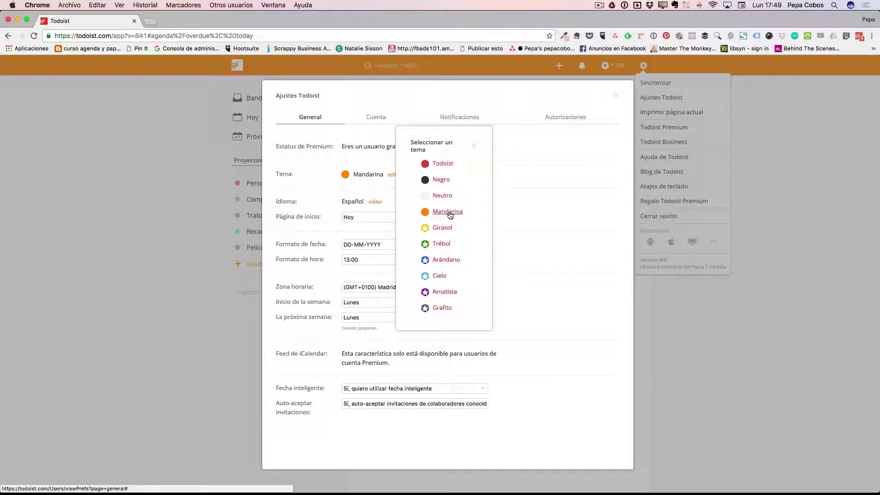
pyautogui.click(445, 195)
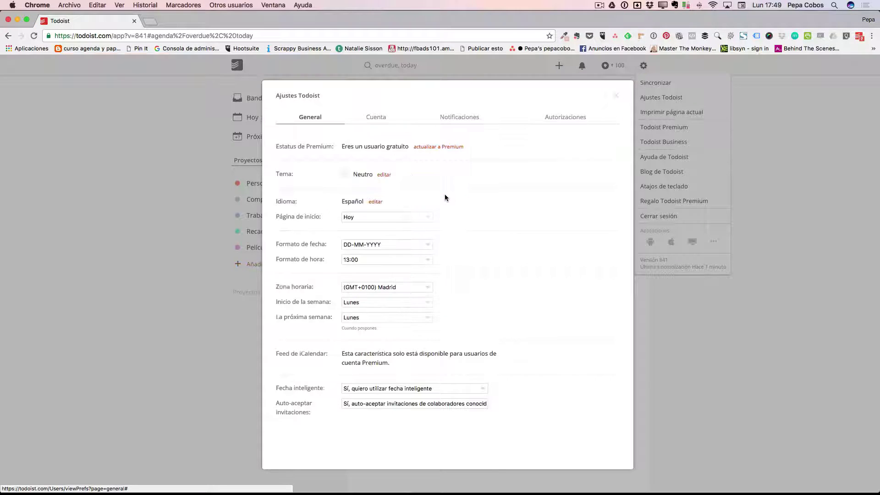
pyautogui.click(384, 174)
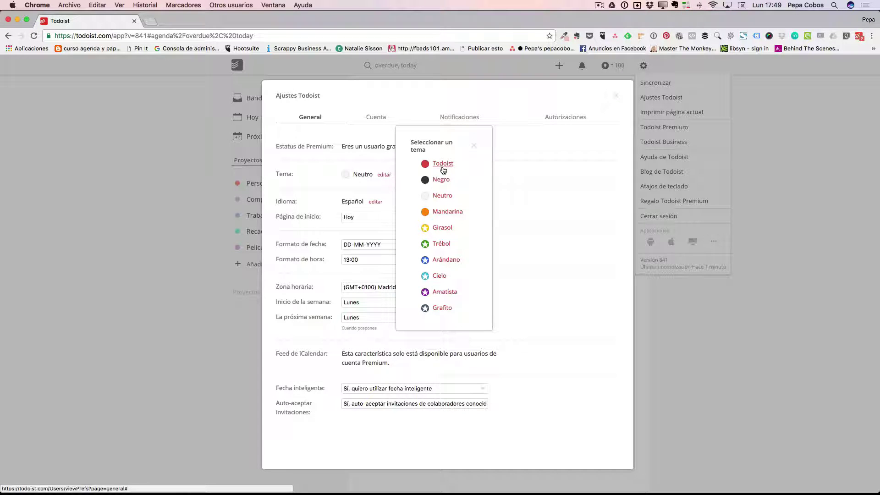
pyautogui.click(447, 211)
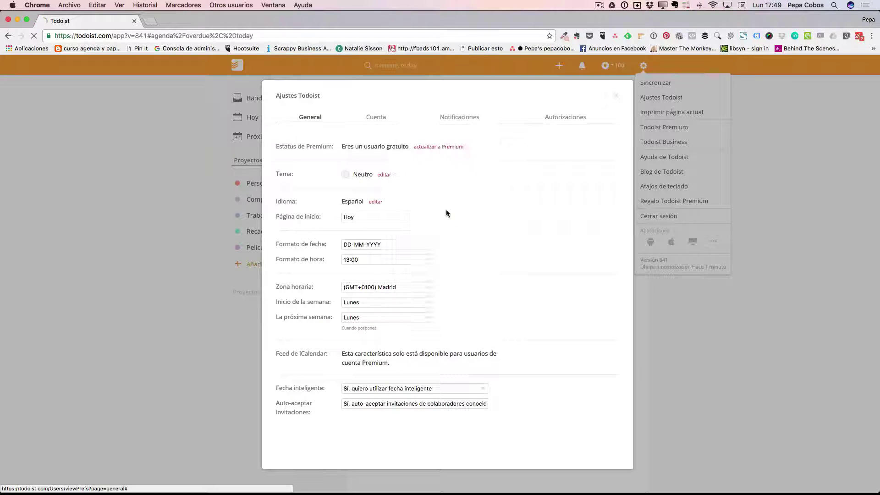
# - Close the Ajustes Todoist dialog to return to the Hoy list
pyautogui.click(616, 96)
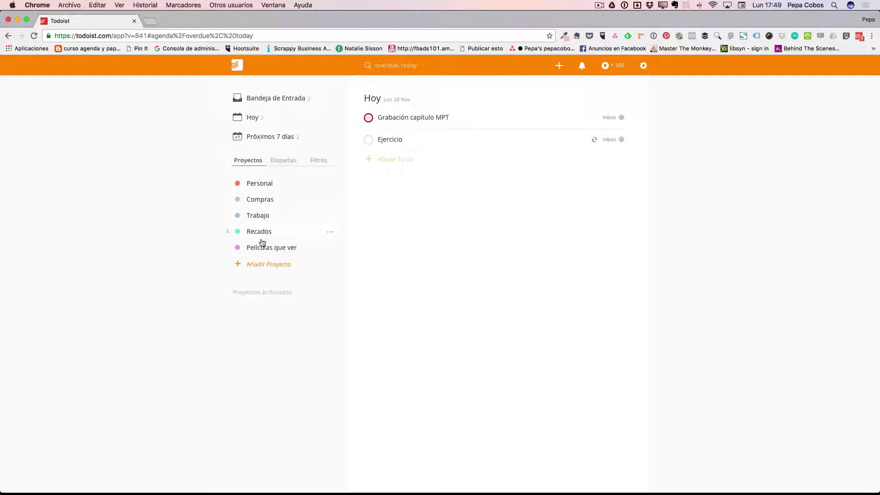
# - Add a red project named 'Lanzamiento Curso Online'
pyautogui.click(270, 265)
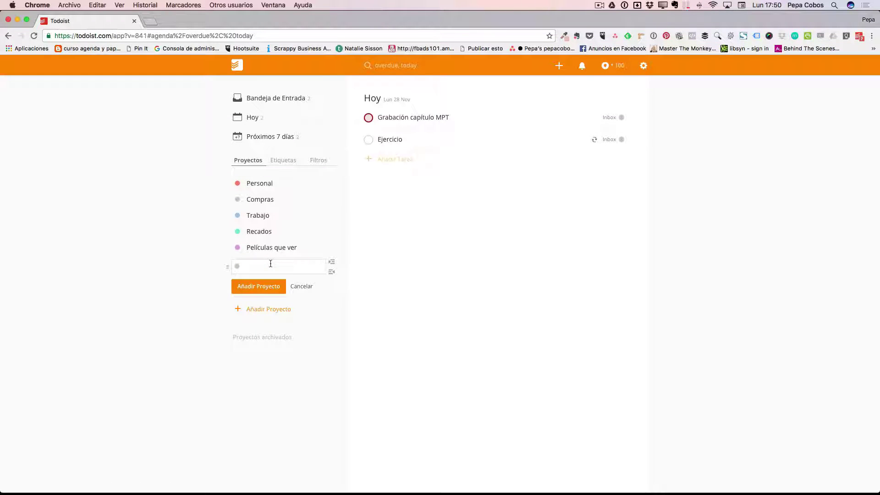
pyautogui.write('Lanzamiento Curso Online')
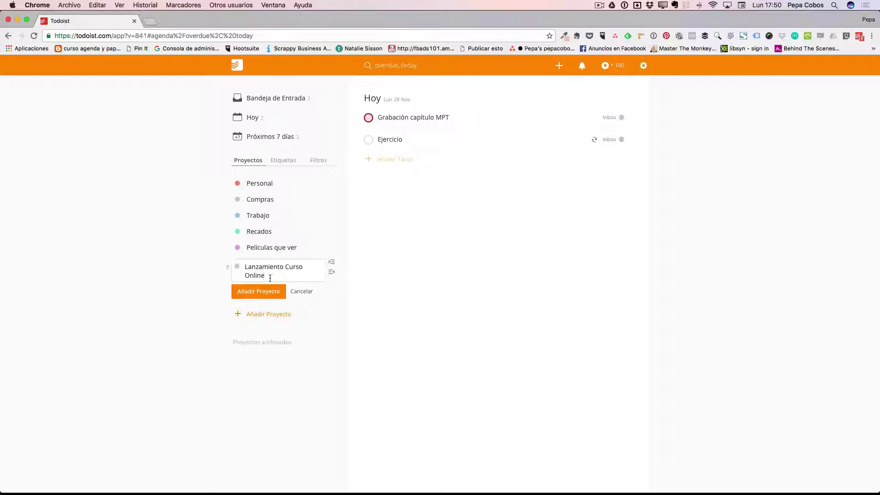
pyautogui.click(239, 270)
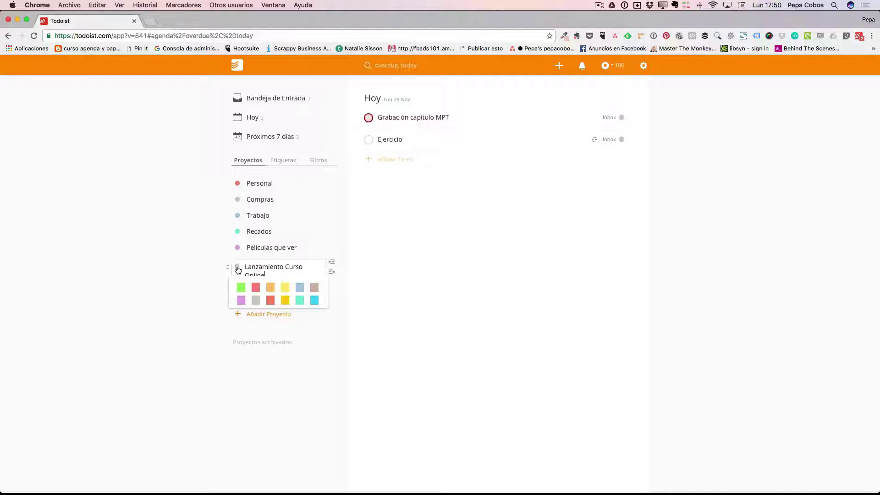
pyautogui.click(301, 287)
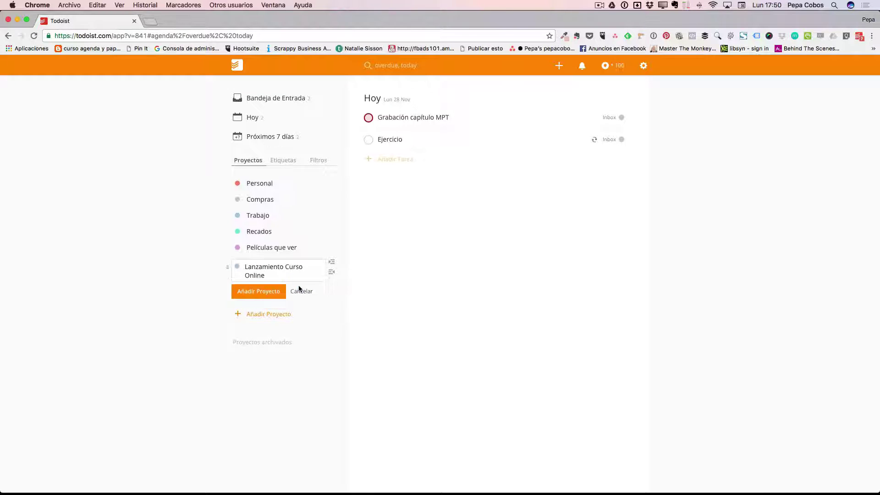
pyautogui.click(237, 267)
pyautogui.click(255, 288)
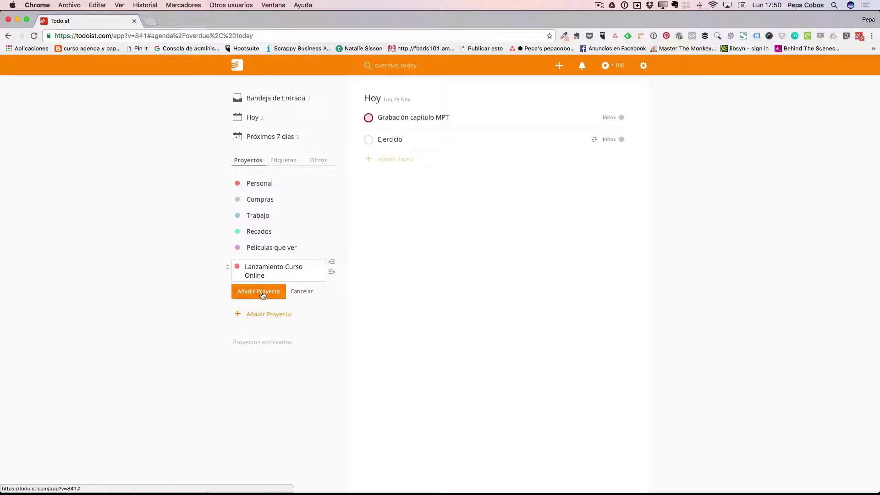
pyautogui.click(265, 292)
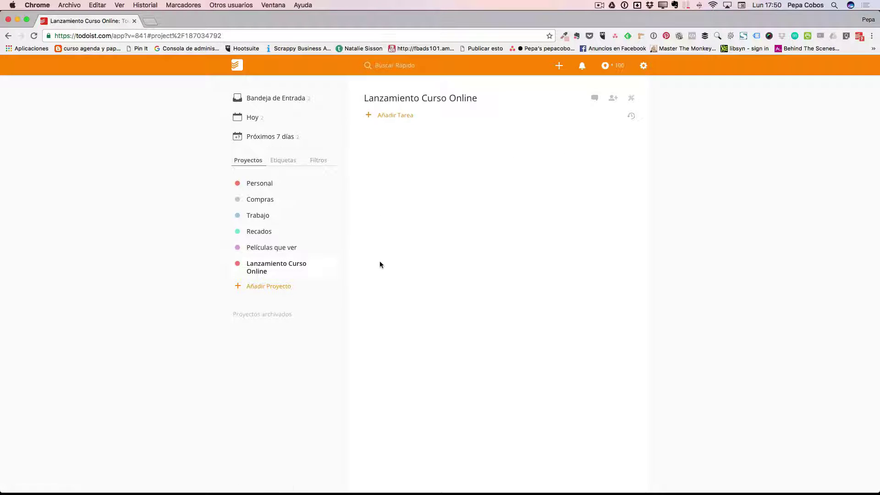
# - Browse Personal, Compras, Trabajo, Recados, Películas que ver and Lanzamiento Curso Online, ending in the Inbox
pyautogui.click(255, 187)
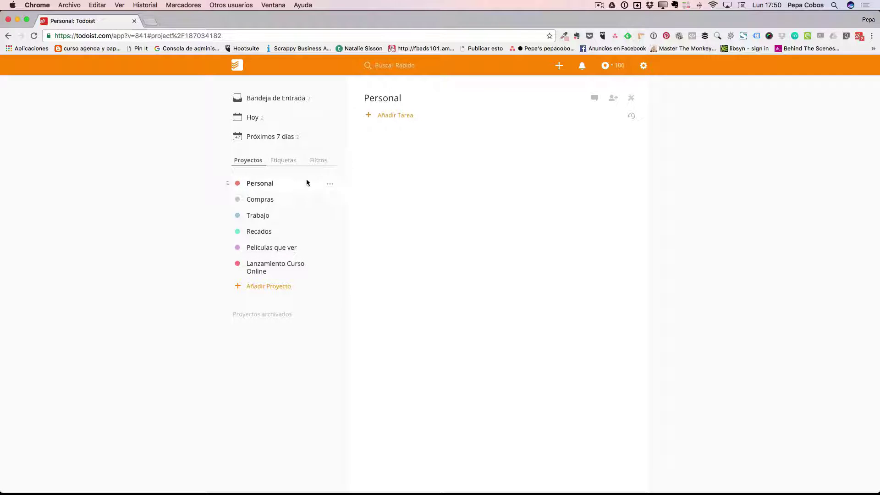
pyautogui.click(257, 201)
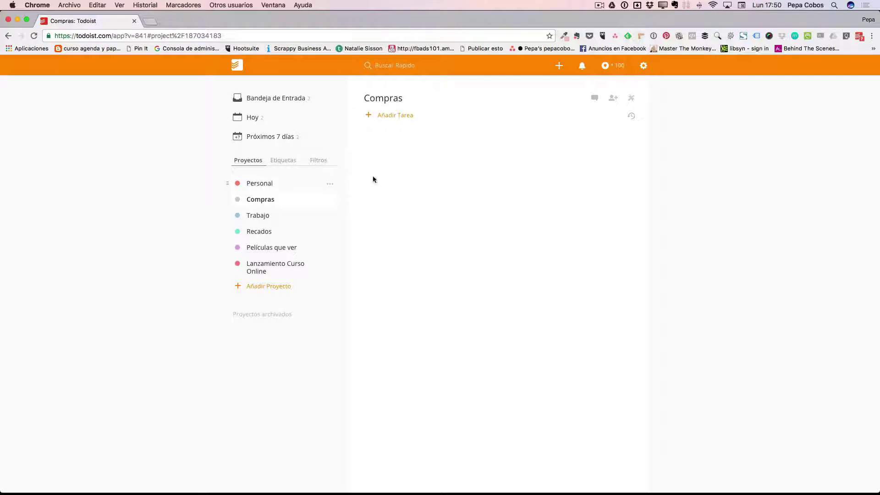
pyautogui.click(256, 221)
pyautogui.click(248, 234)
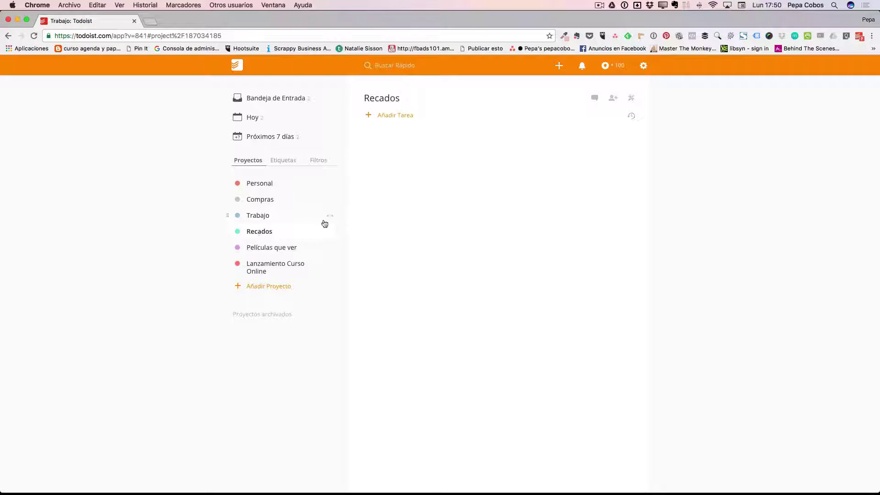
pyautogui.click(277, 248)
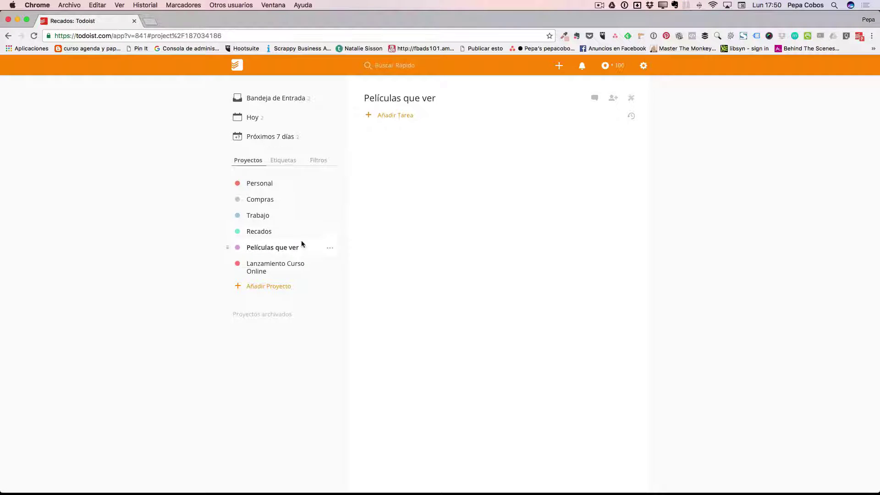
pyautogui.click(270, 269)
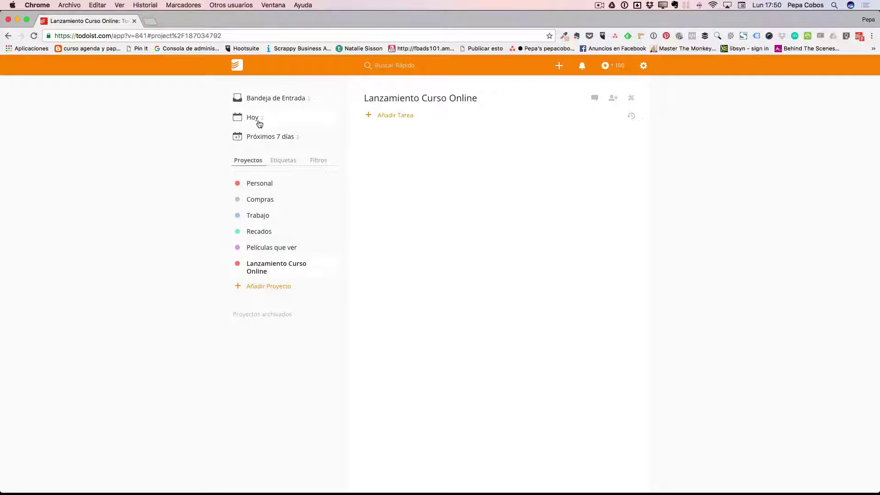
pyautogui.click(284, 99)
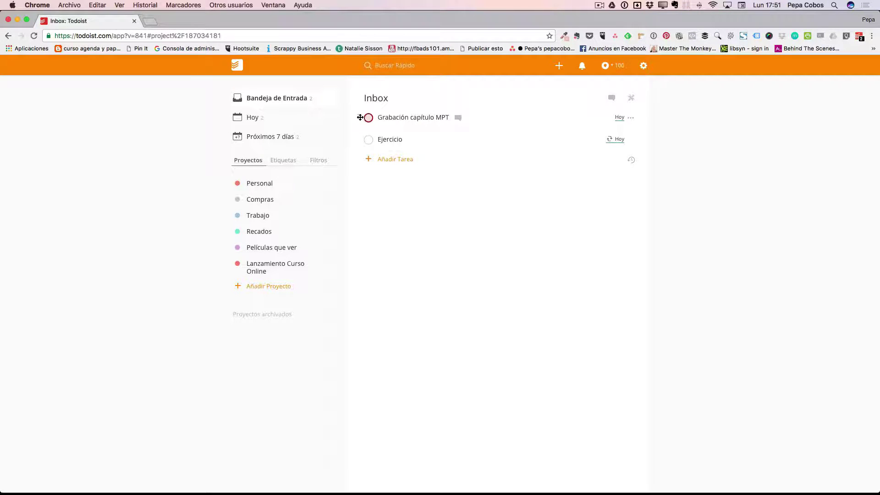
# - Drag Grabación capítulo MPT, view Hoy and Próximos 7 días, then reopen Lanzamiento Curso Online
pyautogui.moveTo(360, 117); pyautogui.dragTo(369, 115)
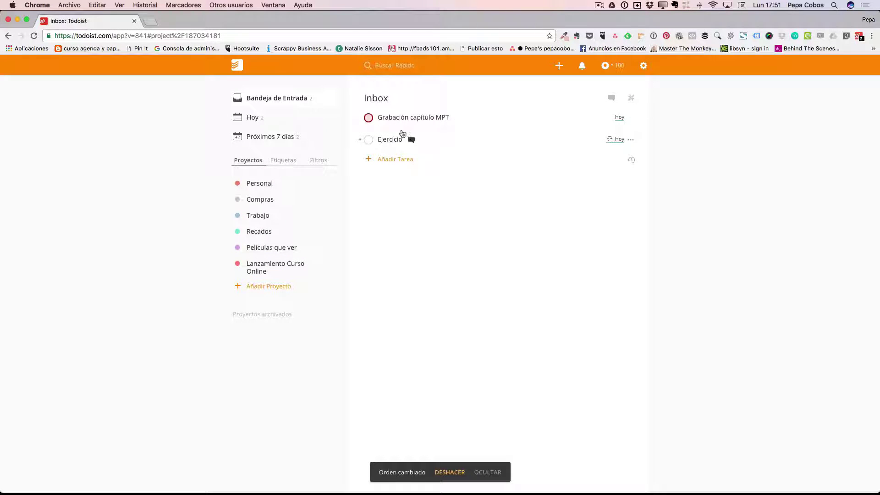
pyautogui.click(251, 121)
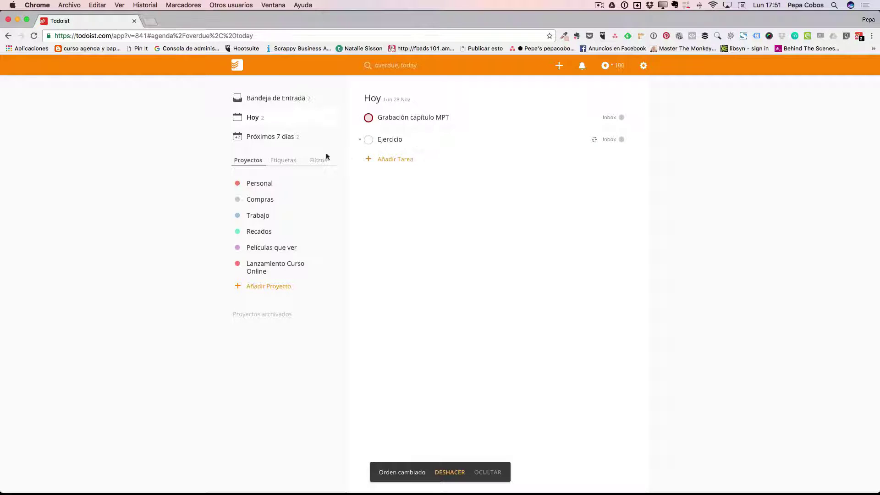
pyautogui.click(263, 138)
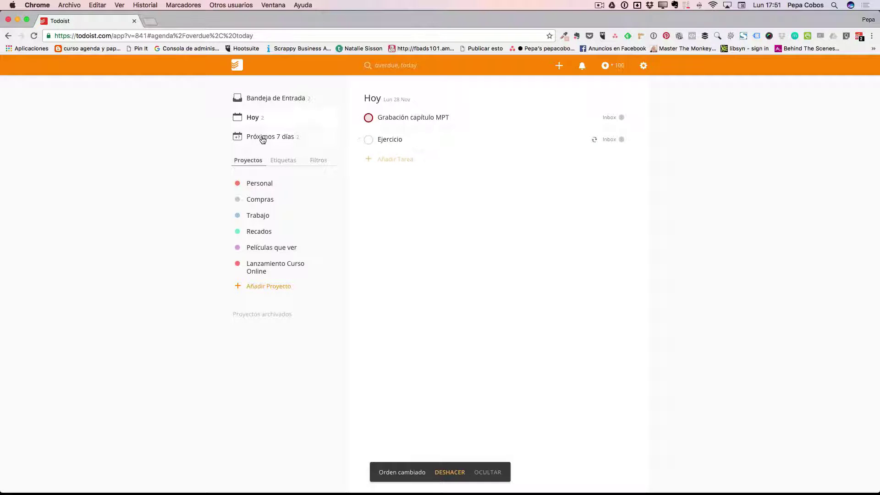
pyautogui.click(270, 266)
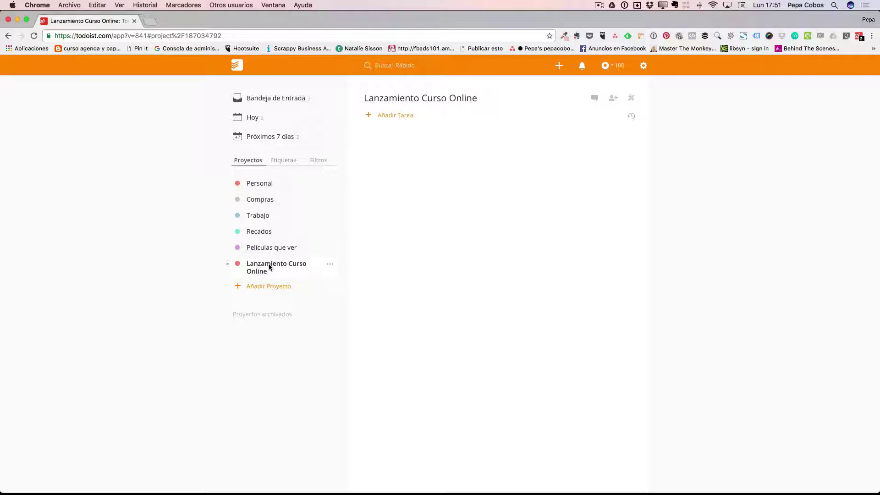
# - Create 'Grabación vídeos' indented under Lanzamiento Curso Online, then collapse and re-expand the parent
pyautogui.click(271, 288)
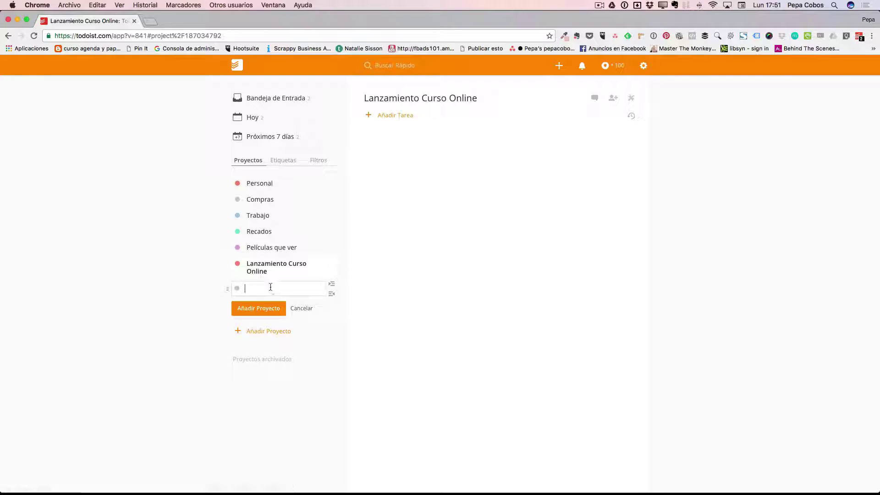
pyautogui.write('Grabación vídeos')
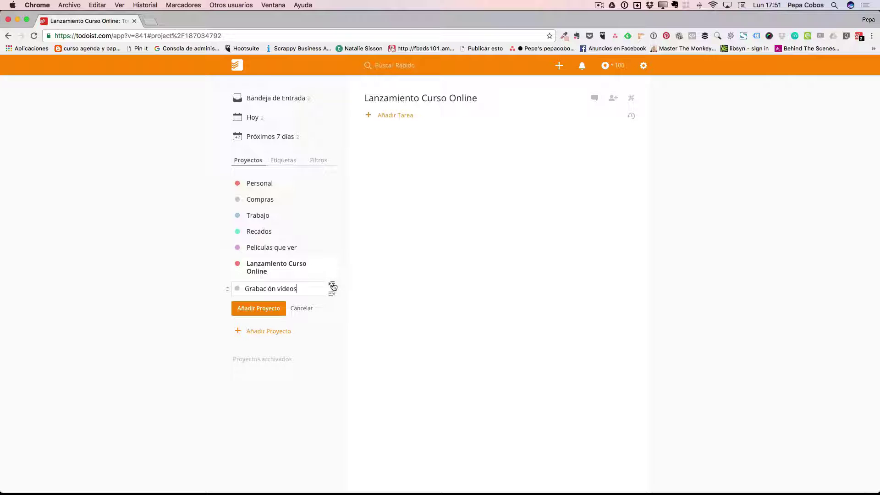
pyautogui.click(333, 285)
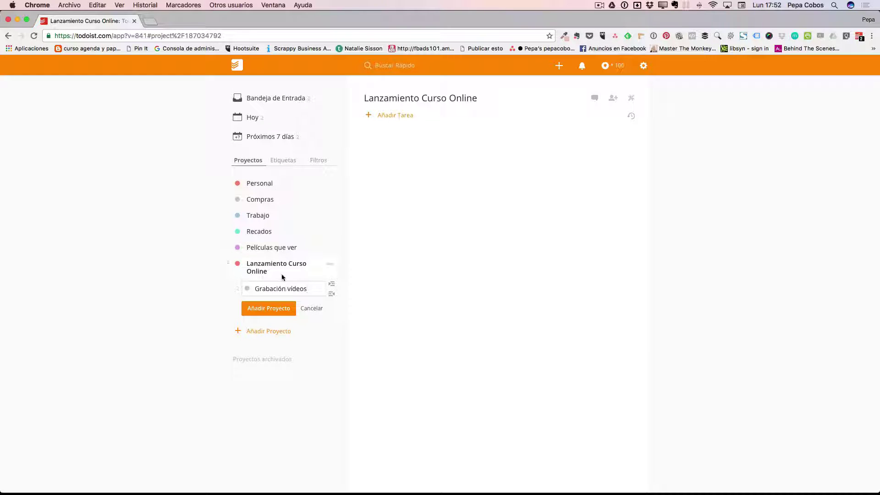
pyautogui.click(269, 308)
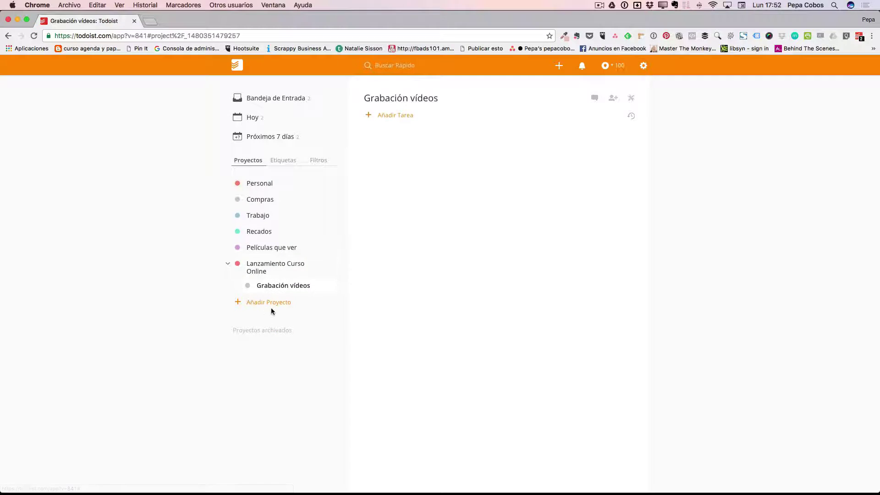
pyautogui.click(227, 265)
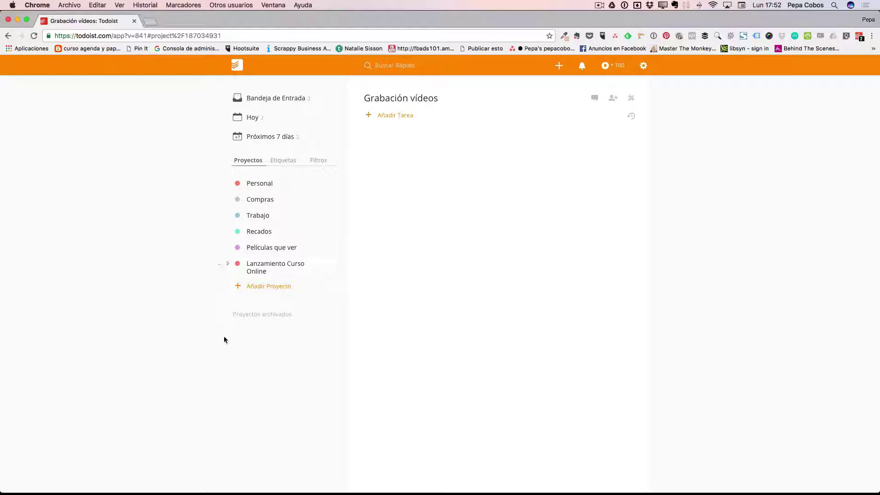
pyautogui.click(227, 265)
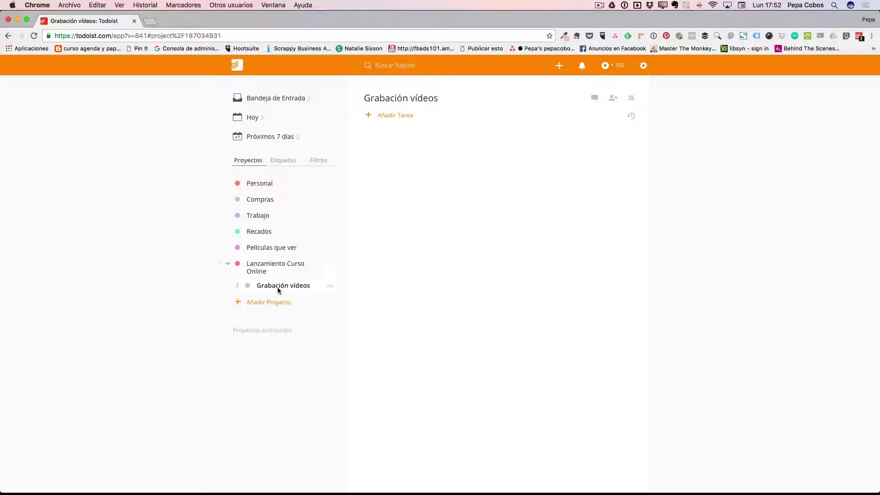
# - Add a new project 'Creación web' indented under Lanzamiento Curso Online
pyautogui.click(239, 303)
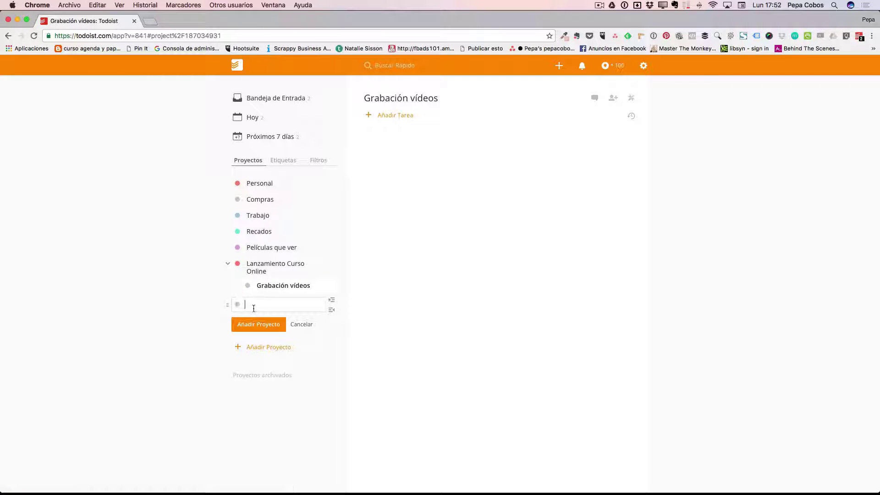
pyautogui.write('Creación web')
pyautogui.click(332, 300)
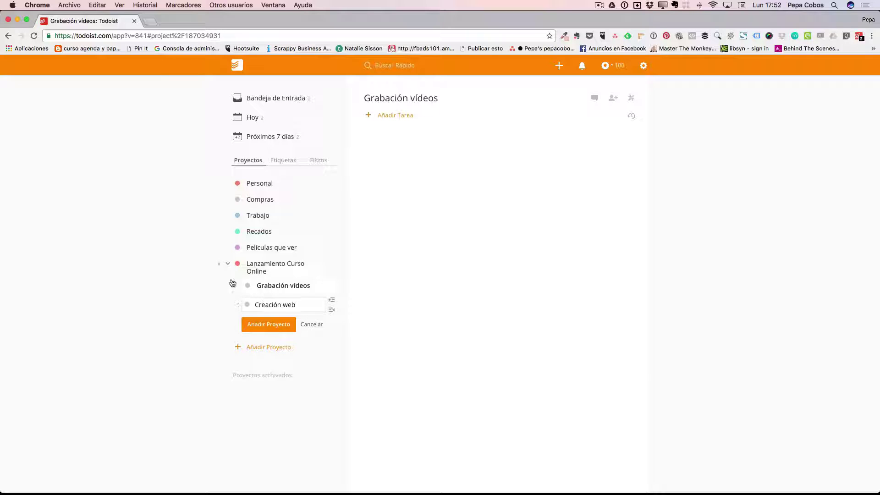
pyautogui.click(227, 264)
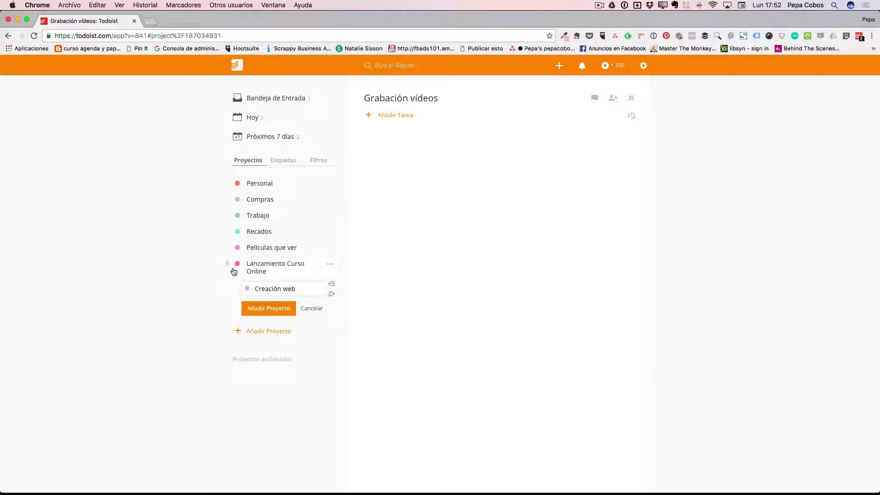
pyautogui.click(269, 312)
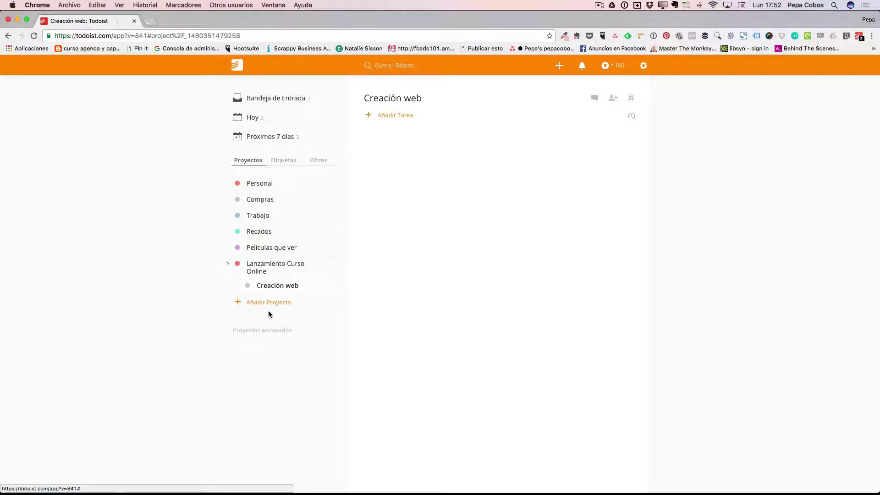
# - Expand Lanzamiento Curso Online's sub-projects and open Grabación vídeos, then Creación web
pyautogui.click(228, 264)
pyautogui.click(227, 264)
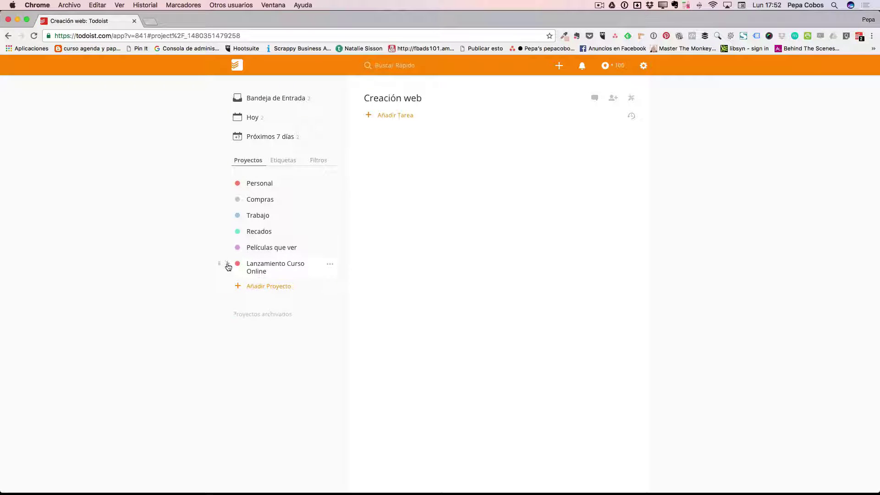
pyautogui.click(227, 264)
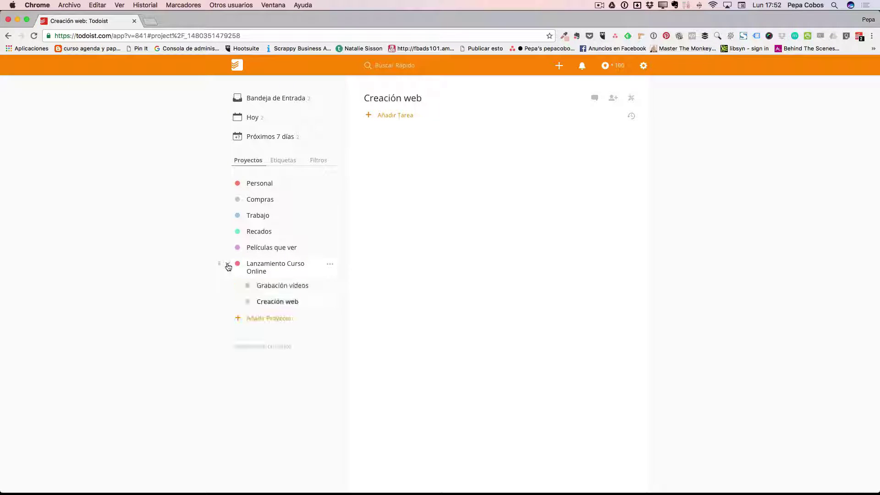
pyautogui.click(282, 287)
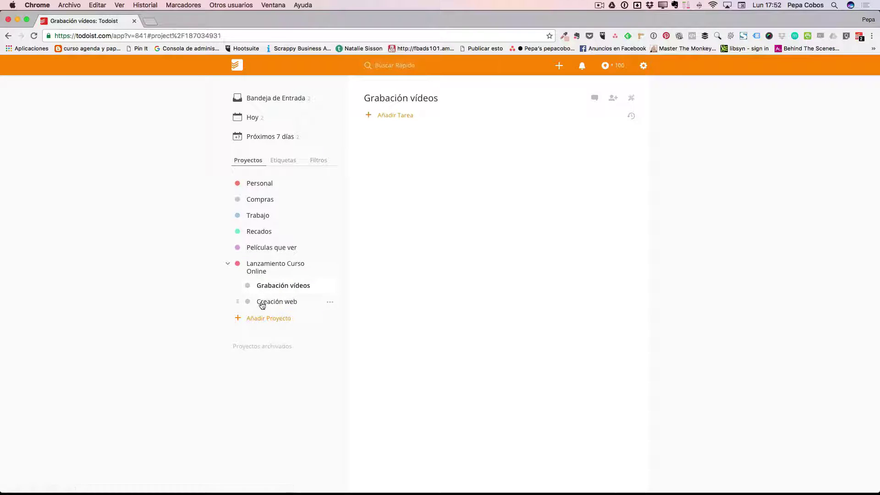
pyautogui.click(279, 304)
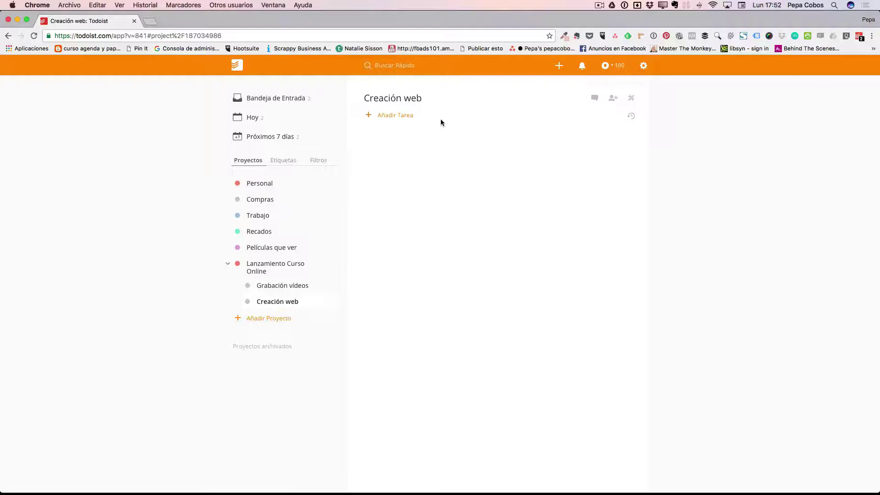
# - Quick-add the task 'Crear logo' to Creación web with Q
pyautogui.press('q')
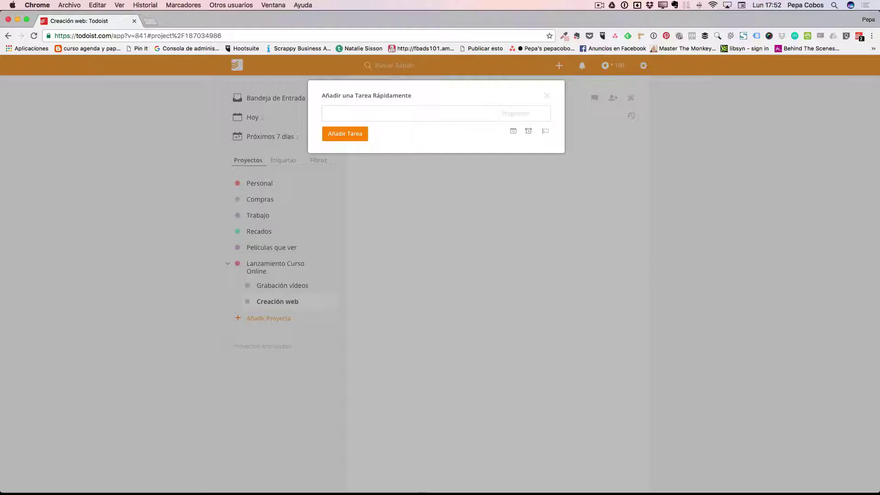
pyautogui.write('Crear logo')
pyautogui.press('Return')
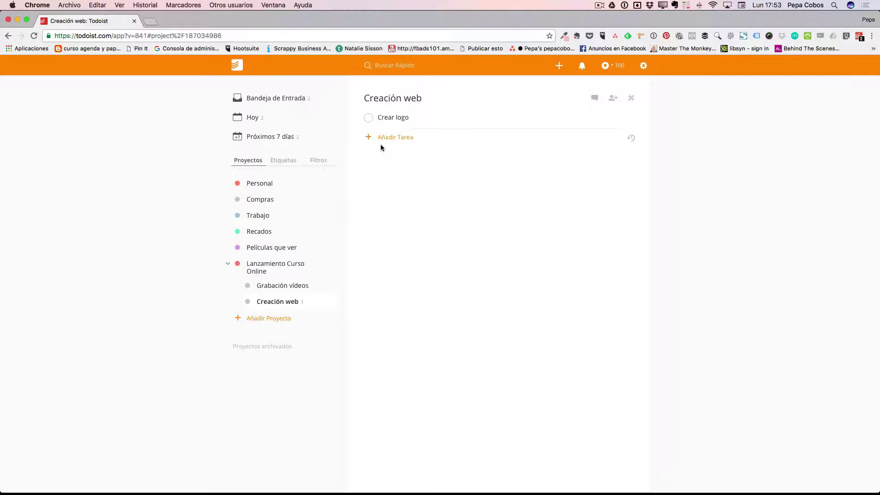
# - Add 'Elegir color' and indent it as a subtask of Crear logo
pyautogui.click(392, 137)
pyautogui.write('E')
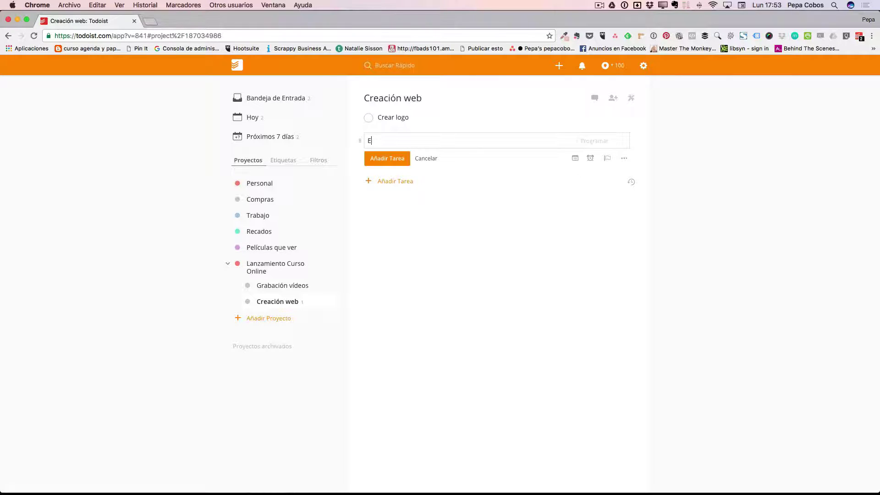
pyautogui.write('legir color')
pyautogui.click(393, 160)
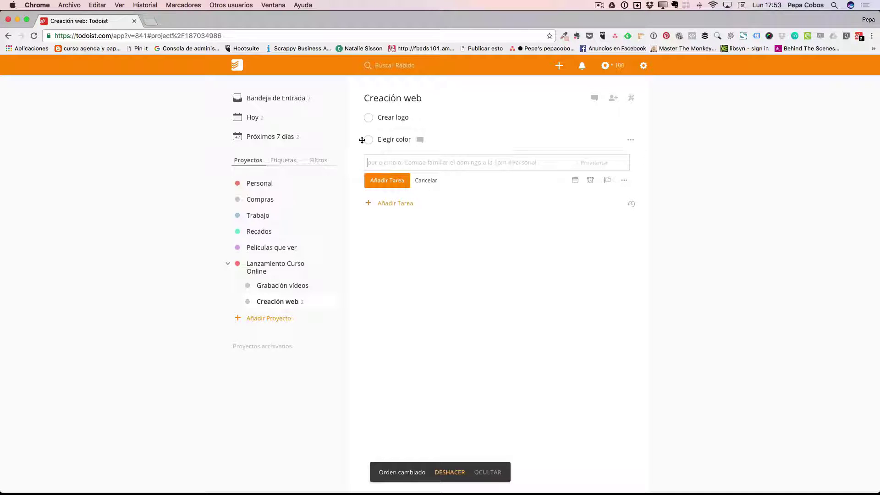
pyautogui.moveTo(362, 140); pyautogui.dragTo(381, 143)
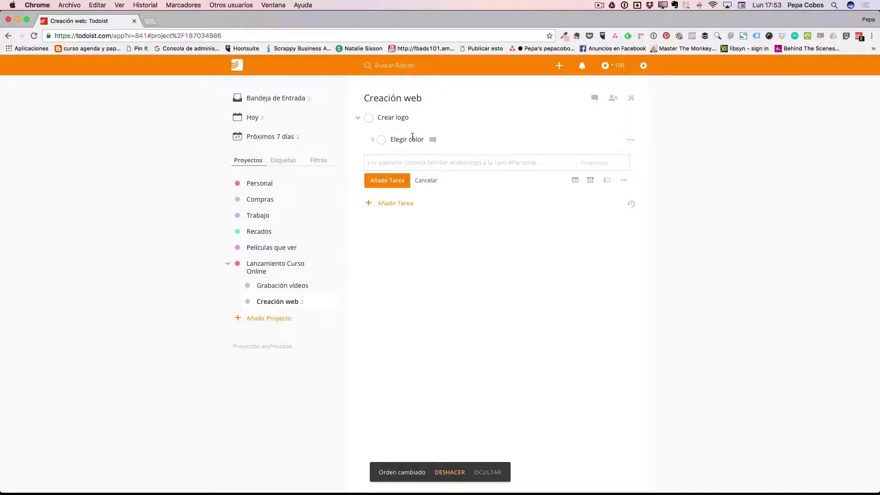
# - Add 'Elegir forma', indent it under Crear logo, and stop adding tasks
pyautogui.write('Eleg')
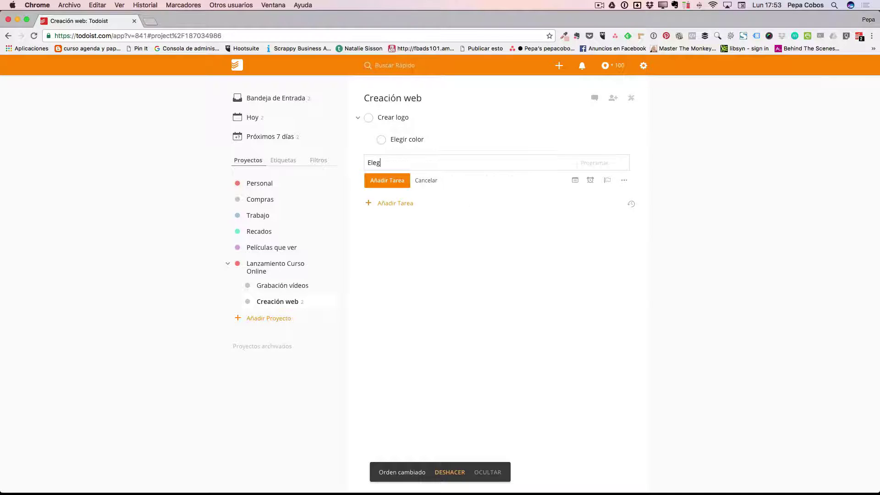
pyautogui.write('ir forma')
pyautogui.click(389, 180)
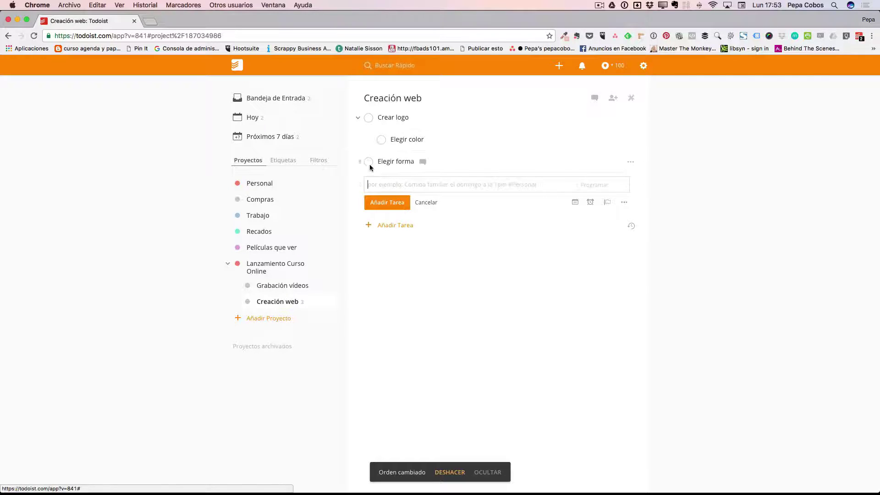
pyautogui.moveTo(358, 161); pyautogui.dragTo(381, 161)
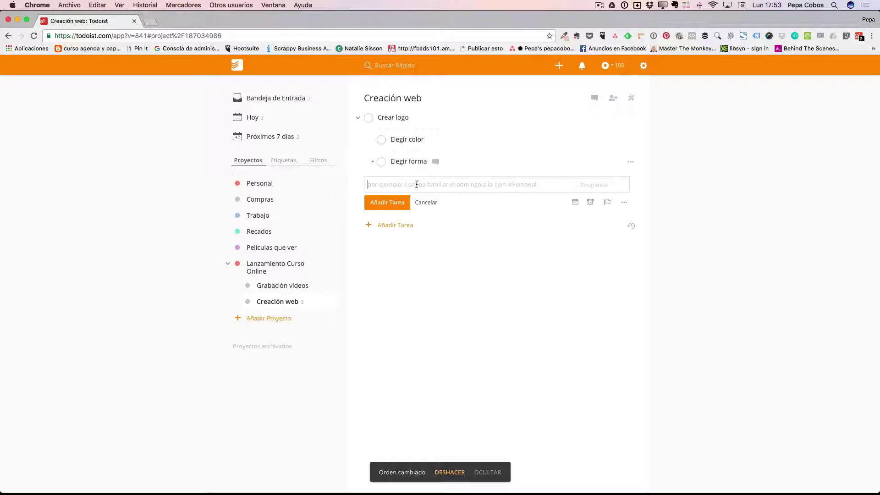
pyautogui.click(426, 202)
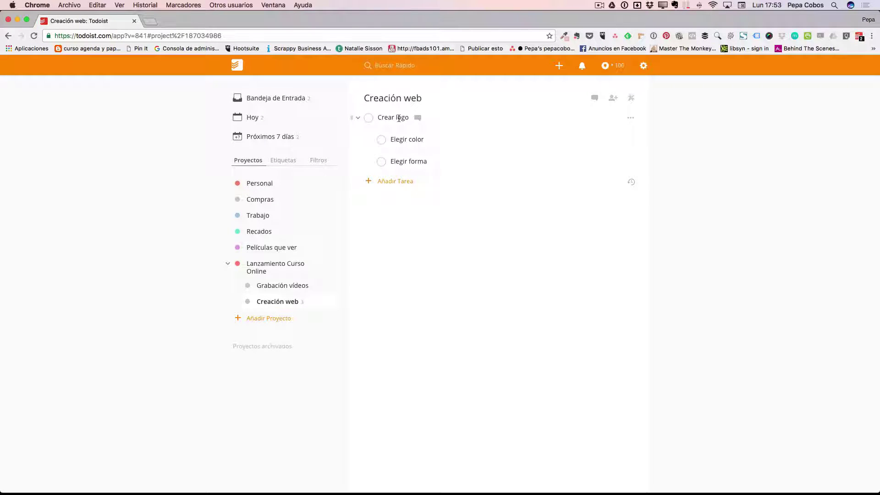
# - Collapse Crear logo's subtasks and drag Lanzamiento Curso Online up to just below Personal
pyautogui.click(358, 118)
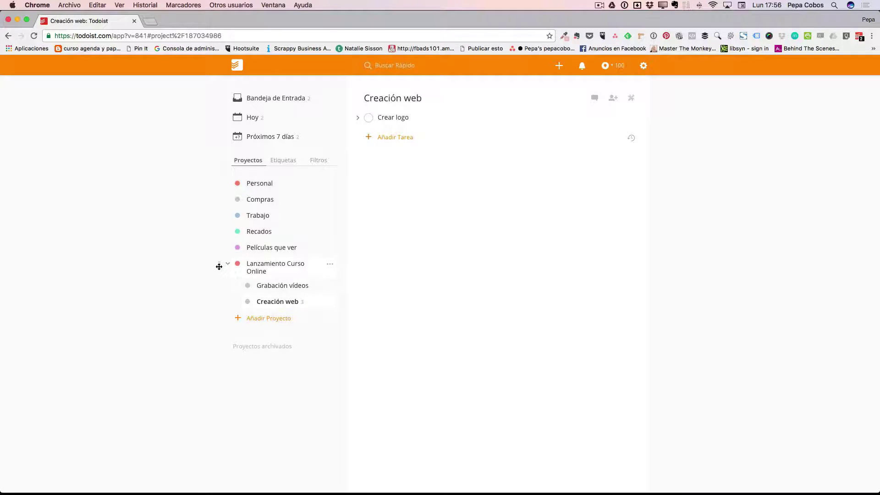
pyautogui.moveTo(220, 263); pyautogui.dragTo(218, 195)
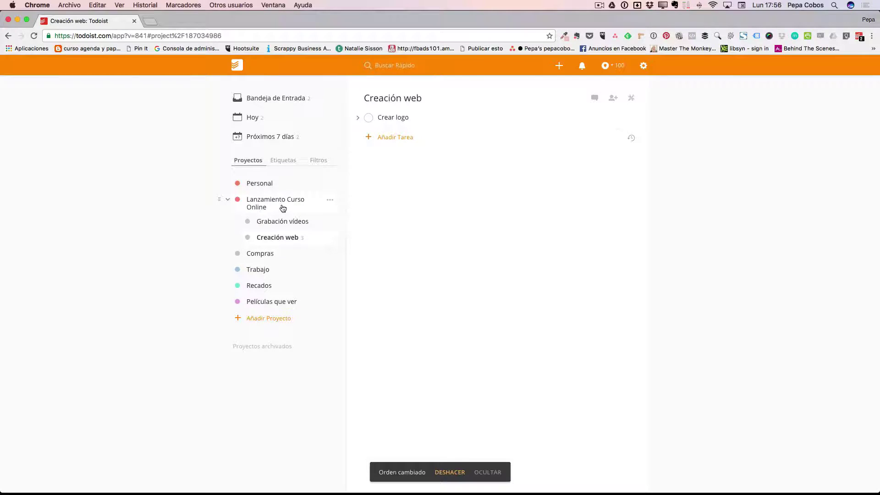
# - Open Editar proyecto for Lanzamiento Curso Online, close it unchanged, and reopen its options menu
pyautogui.click(331, 201)
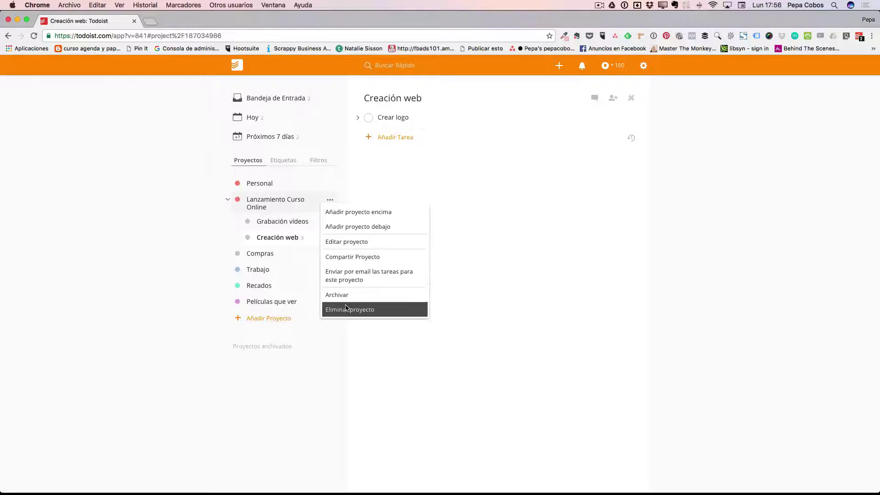
pyautogui.click(355, 242)
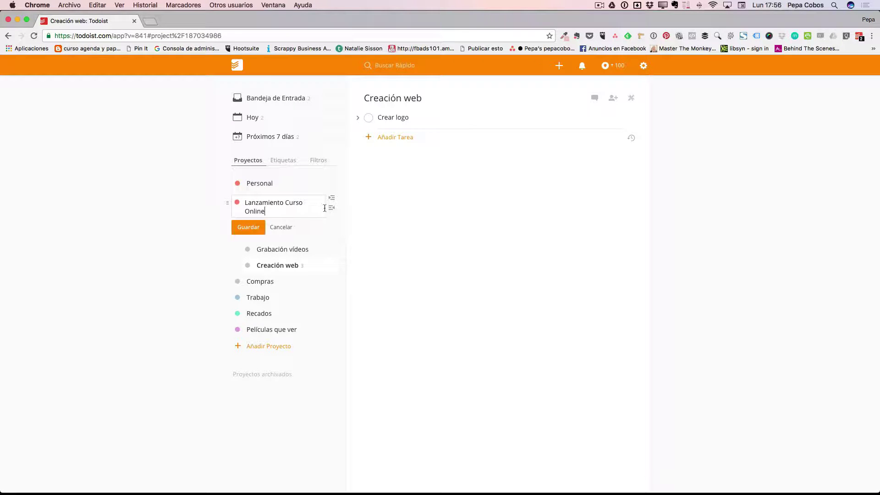
pyautogui.click(281, 227)
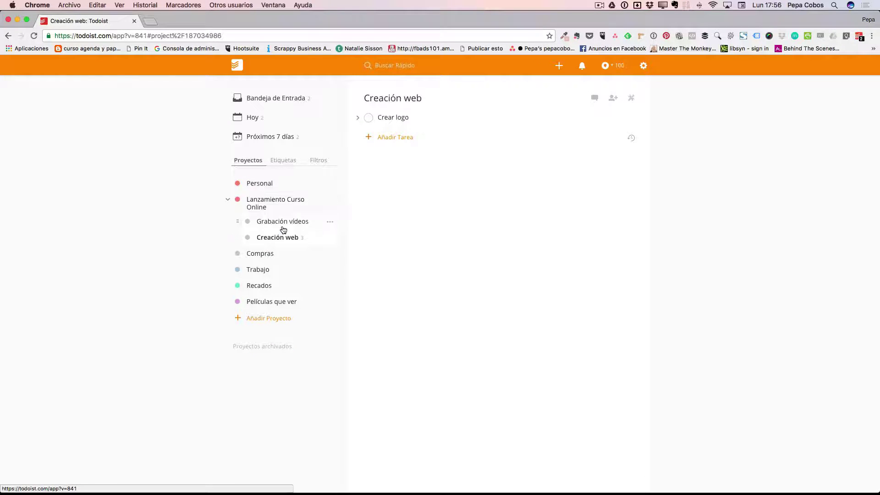
pyautogui.click(330, 201)
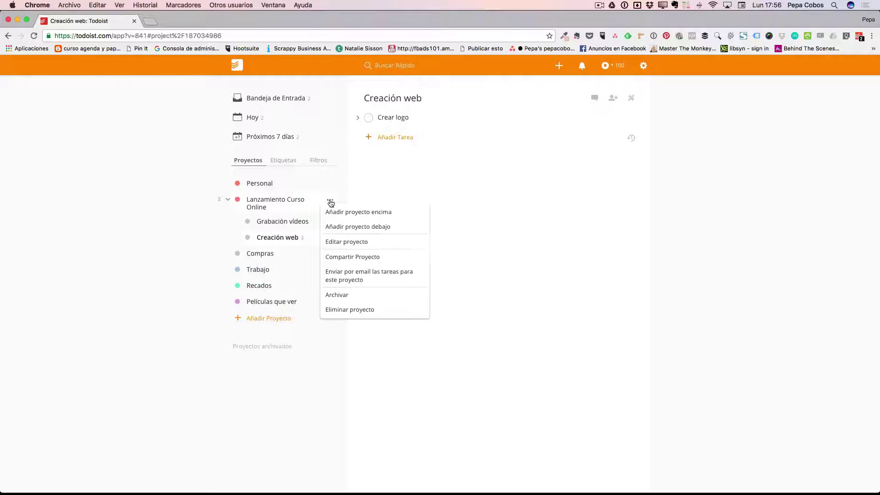
# - Share the project by inviting a collaborator's e-mail address in the 'Email o Nombre' field
pyautogui.click(361, 257)
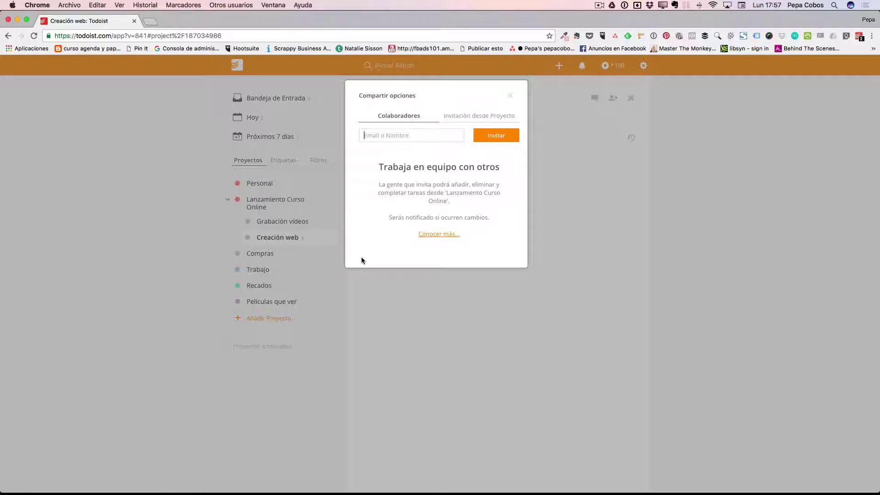
pyautogui.click(441, 137)
pyautogui.click(495, 136)
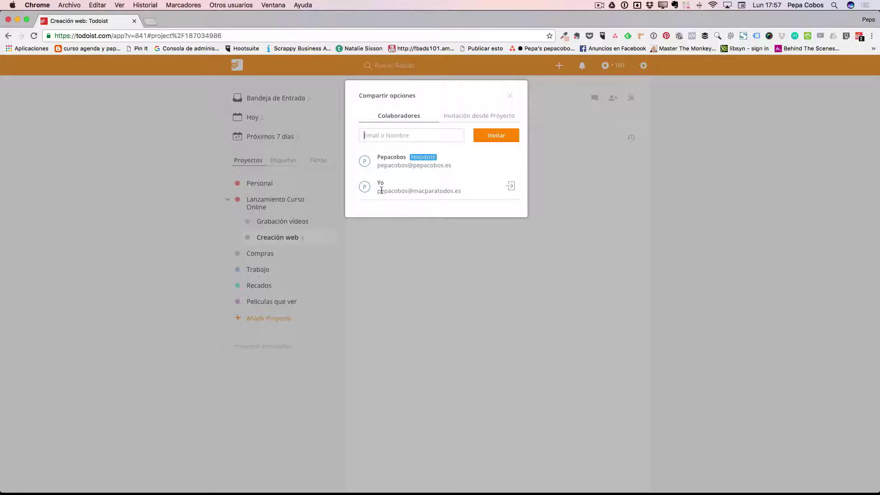
# - Check the Invitación desde Proyecto tab, return to Colaboradores, and close the sharing panel
pyautogui.moveTo(362, 164)
pyautogui.click(477, 118)
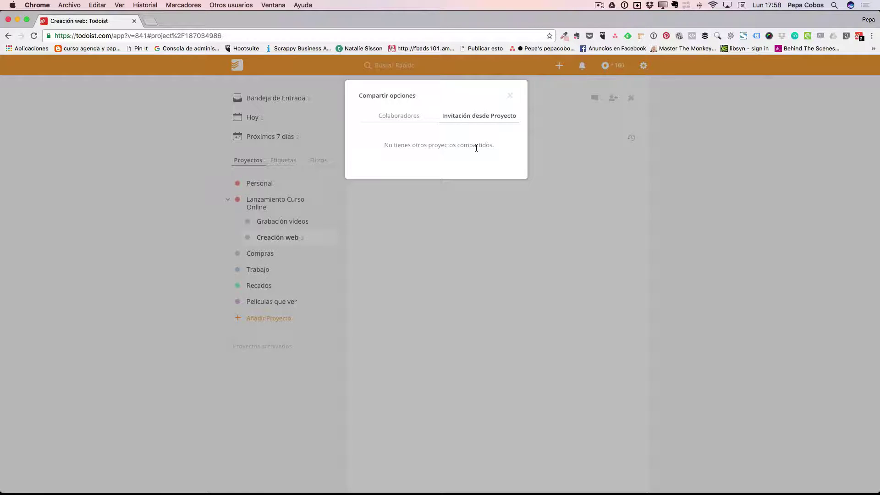
pyautogui.click(393, 116)
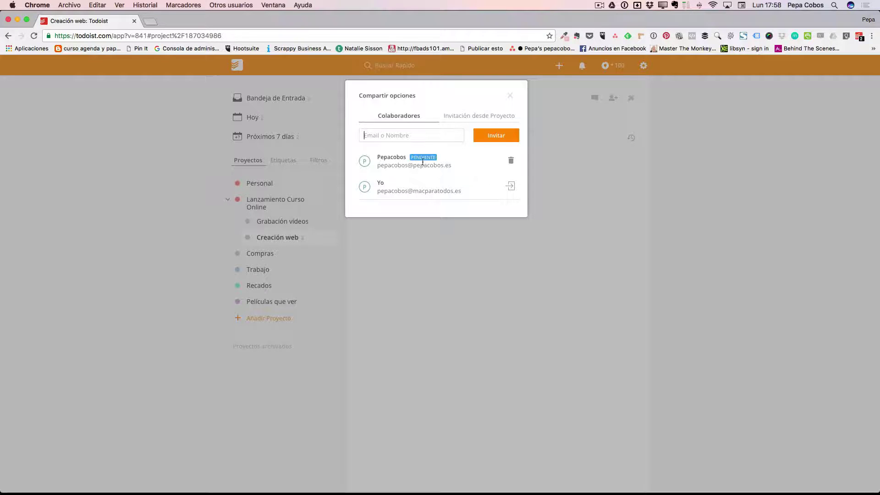
pyautogui.click(510, 96)
pyautogui.click(330, 202)
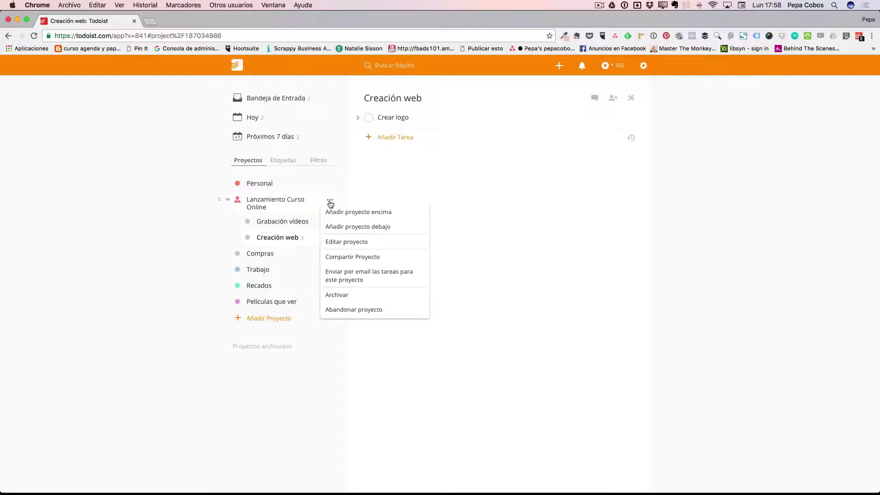
pyautogui.click(391, 275)
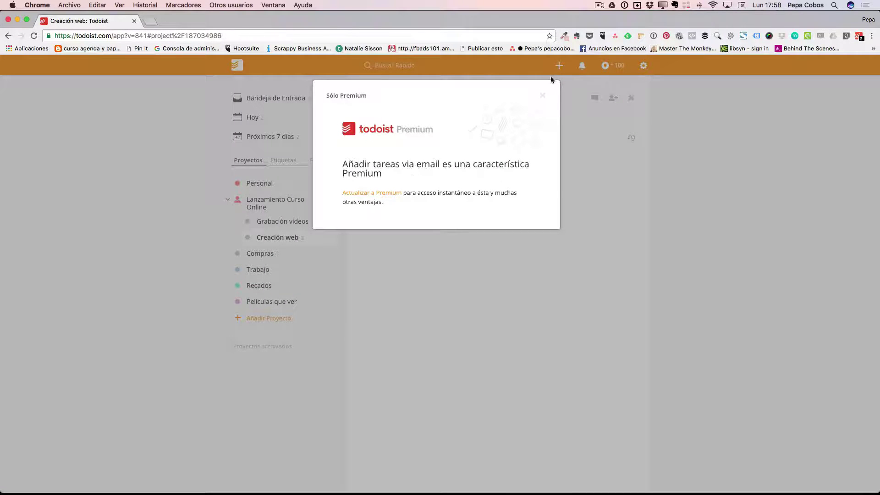
pyautogui.click(543, 95)
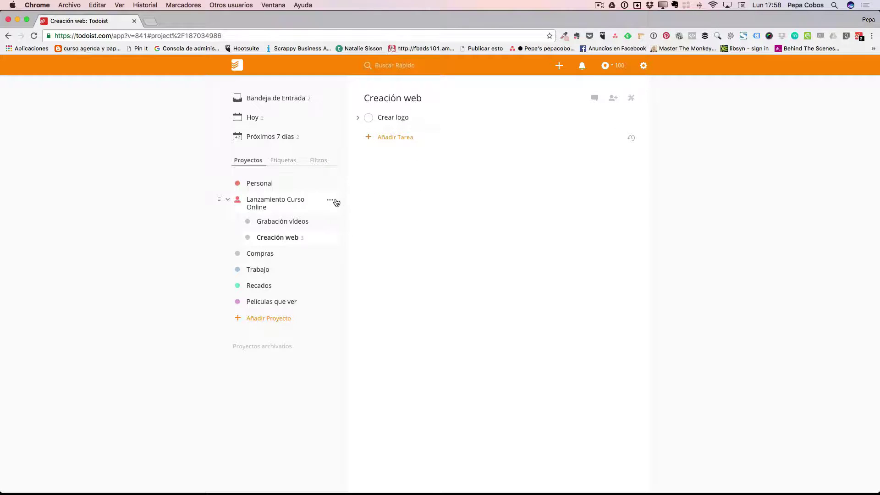
pyautogui.click(330, 200)
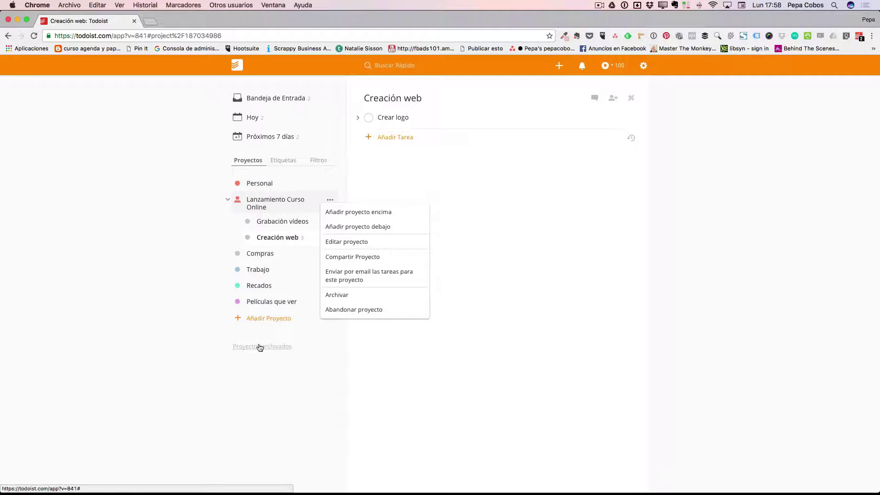
# - Archive Películas que ver from its options menu and open it under Proyectos archivados
pyautogui.click(318, 358)
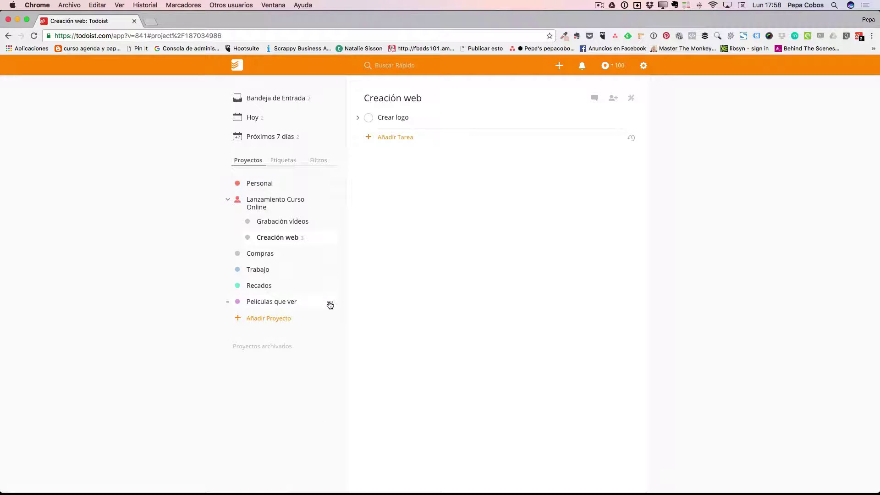
pyautogui.click(329, 302)
pyautogui.click(345, 396)
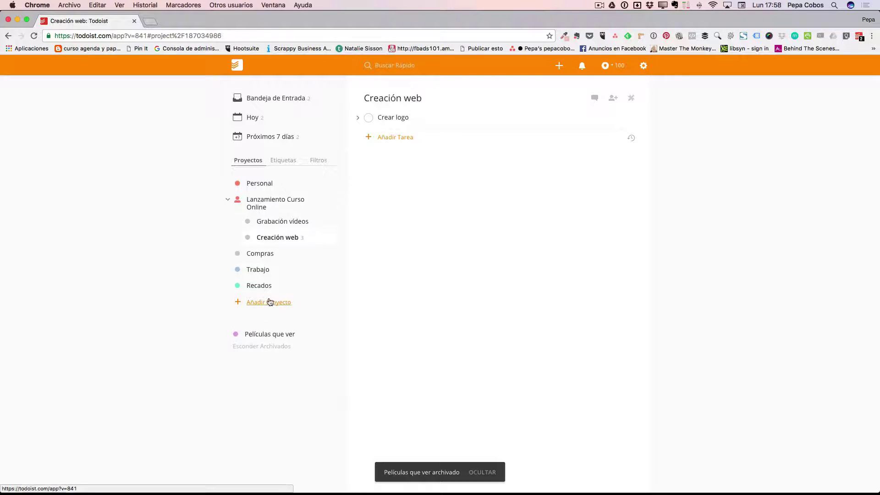
pyautogui.click(269, 348)
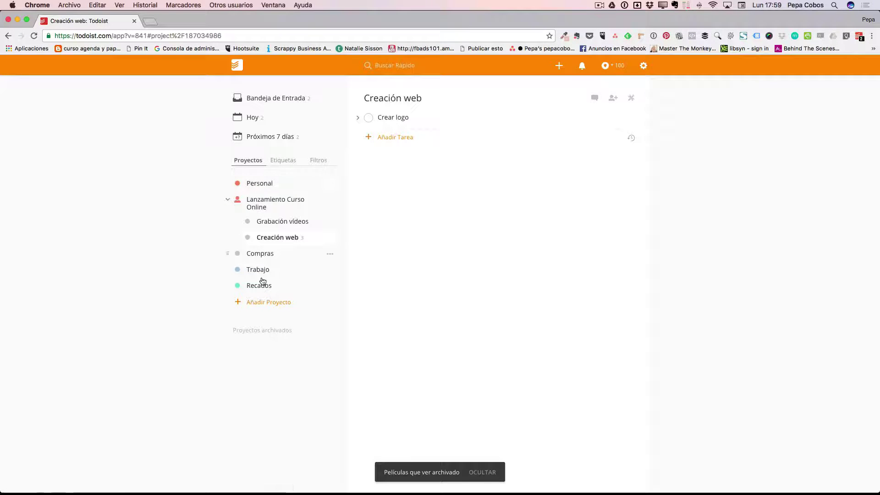
pyautogui.click(261, 330)
pyautogui.click(278, 336)
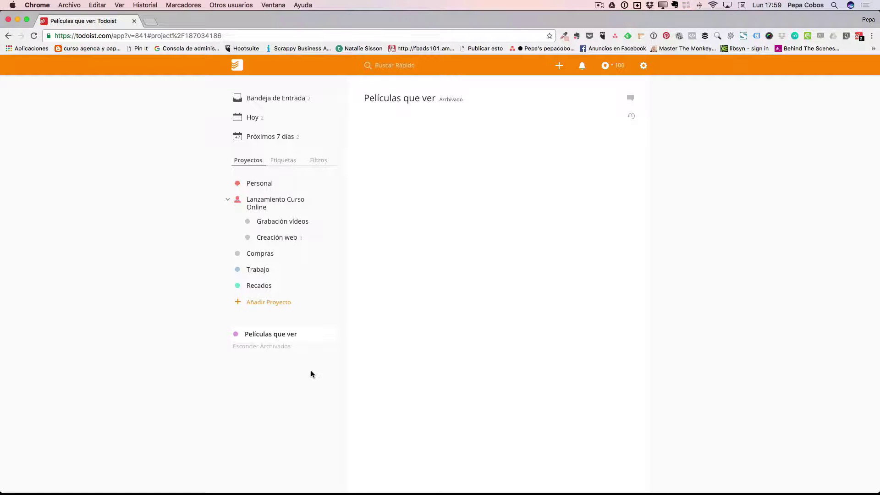
# - Hide archived projects, open Creación web, and expand Crear logo to show Elegir color and Elegir forma
pyautogui.click(270, 347)
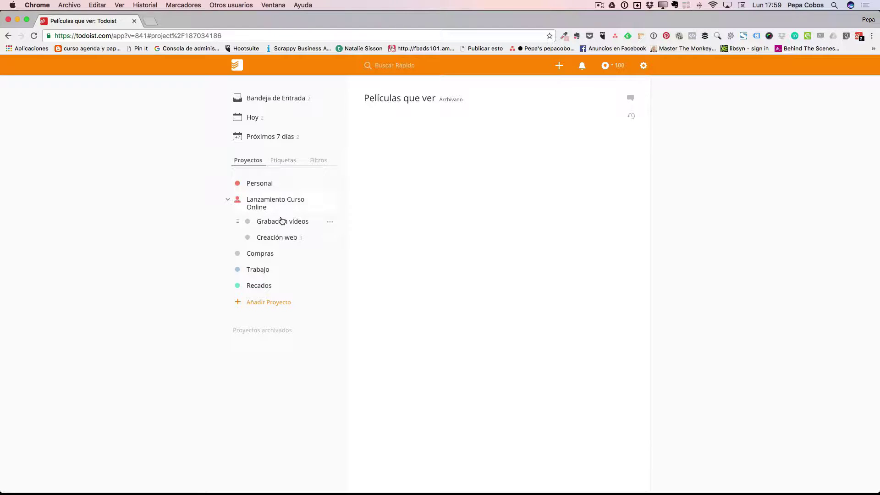
pyautogui.click(275, 237)
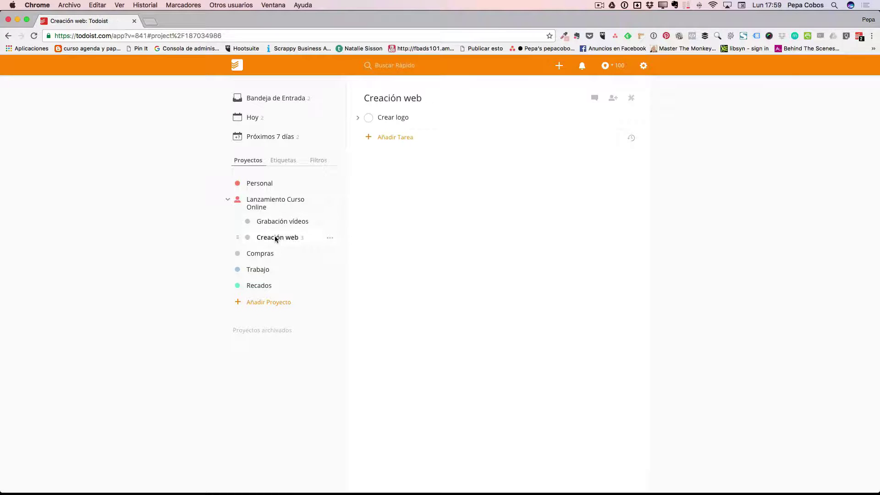
pyautogui.click(358, 118)
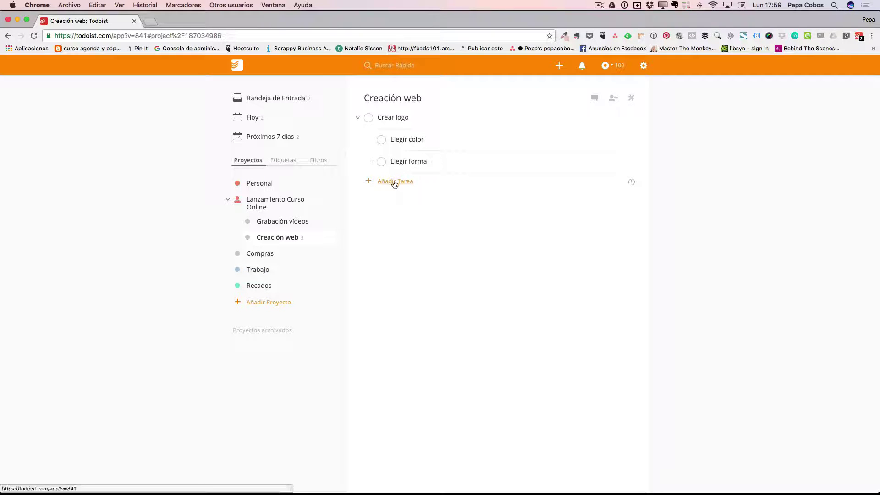
# - Enter the new task 'Llamar al diseñador', correcting the typo, and open its Programar calendar
pyautogui.click(394, 181)
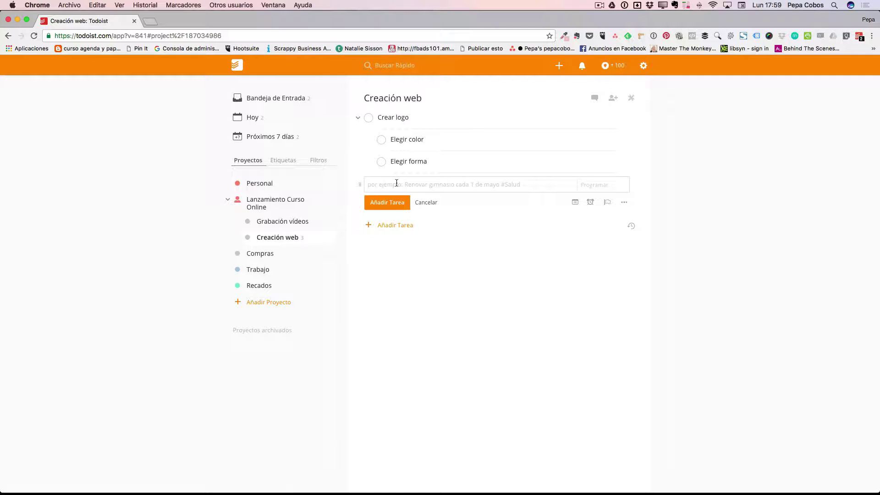
pyautogui.write('Llamra al')
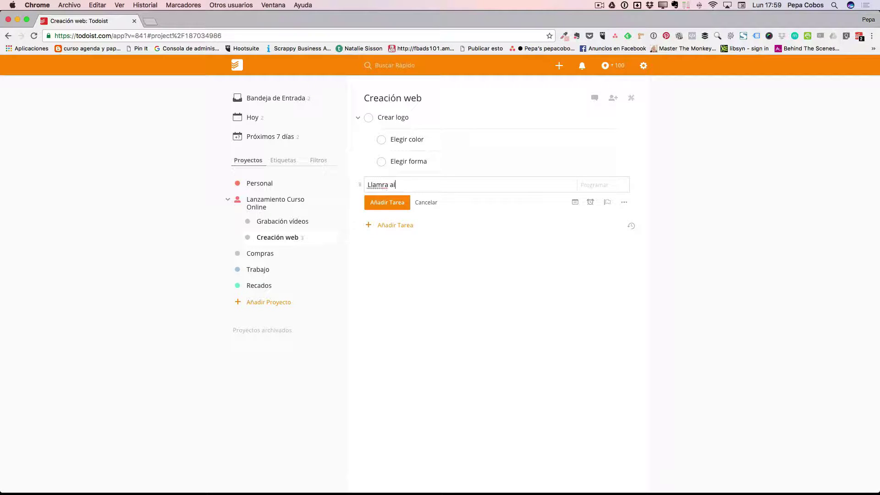
pyautogui.write(' diseñador')
pyautogui.click(389, 184)
pyautogui.press('BackSpace')
pyautogui.press('BackSpace')
pyautogui.write('ar')
pyautogui.click(586, 185)
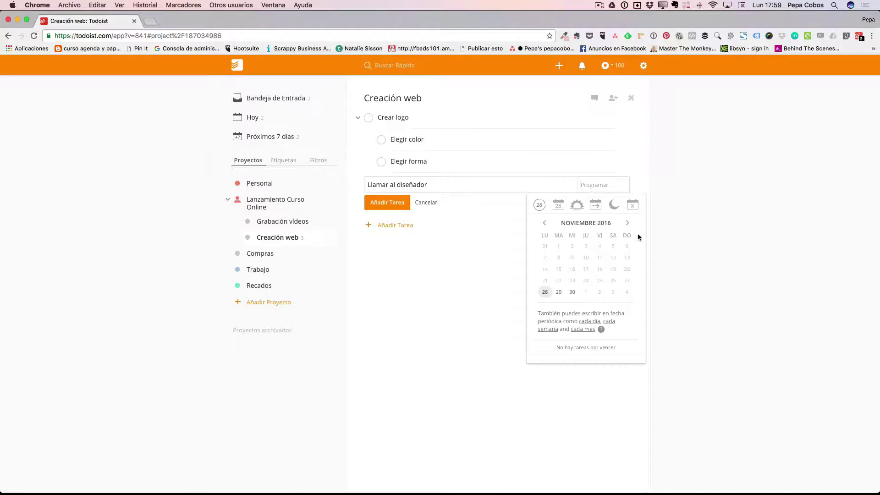
# - Schedule Llamar al diseñador 'cada dia a las 9' and nest it under Crear logo as a subtask
pyautogui.click(627, 223)
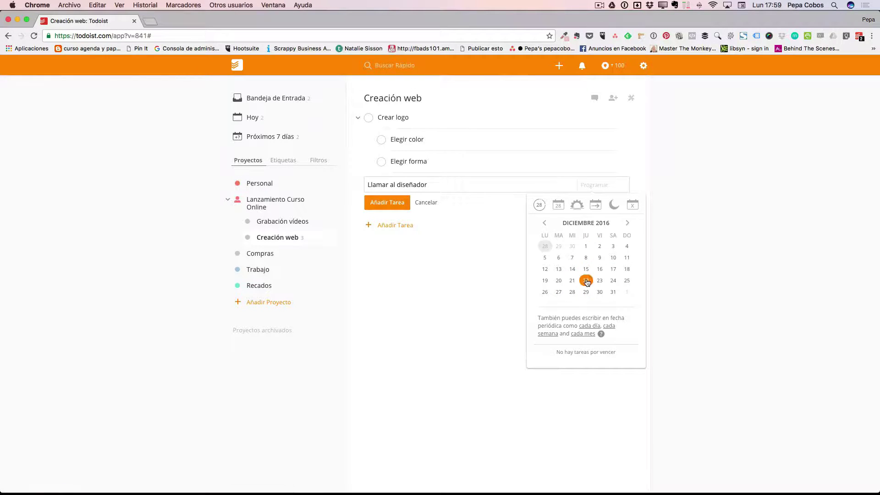
pyautogui.click(544, 223)
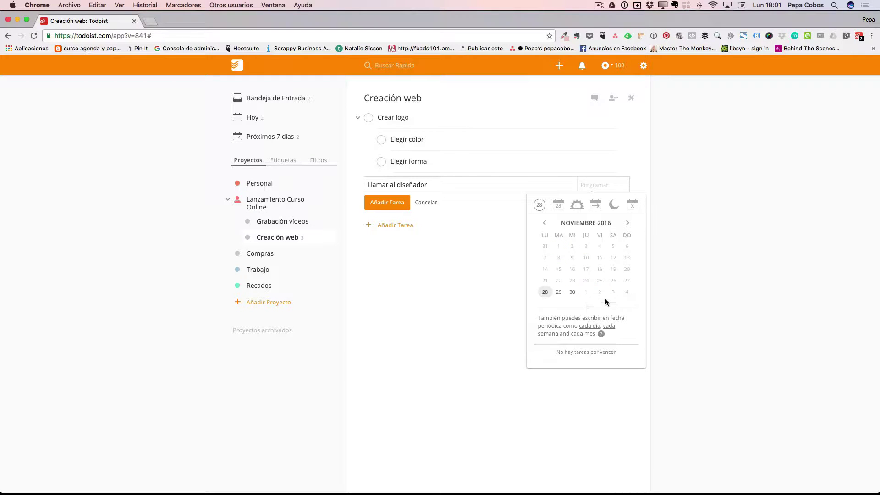
pyautogui.click(593, 185)
pyautogui.write('cada dia a las 9')
pyautogui.press('Return')
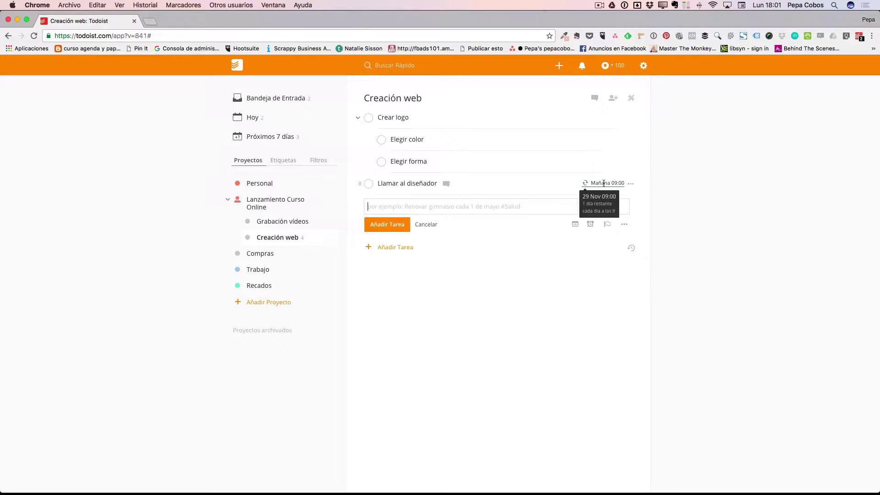
pyautogui.moveTo(610, 183)
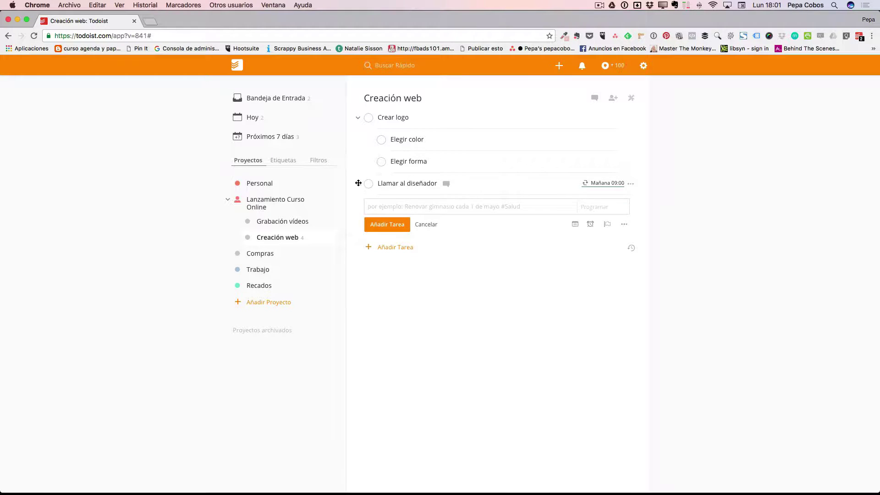
pyautogui.moveTo(359, 183); pyautogui.dragTo(374, 184)
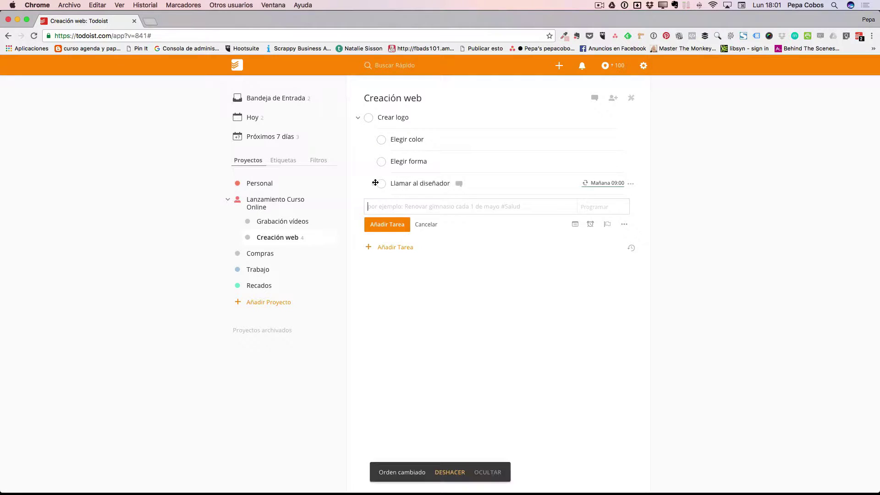
# - Add the task Beber agua scheduled 'cada dos horas hasta el 29'
pyautogui.click(393, 206)
pyautogui.write('Beber agua')
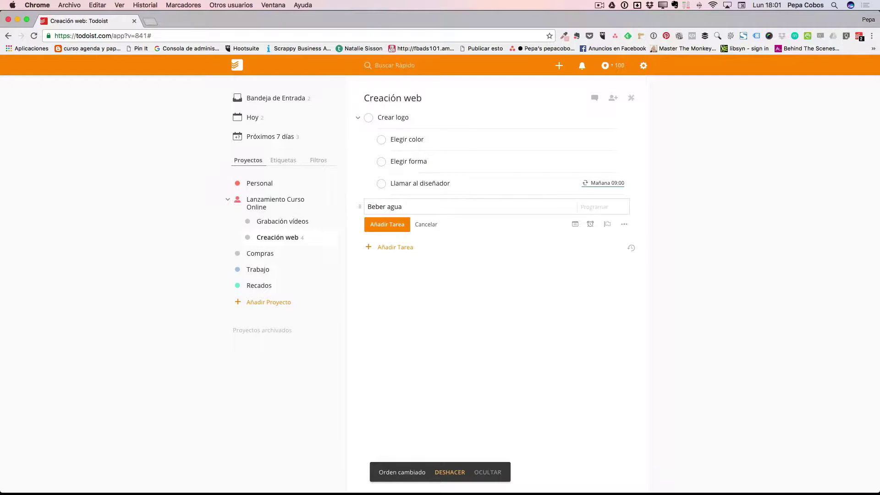
pyautogui.press('Tab')
pyautogui.write('cada dos h')
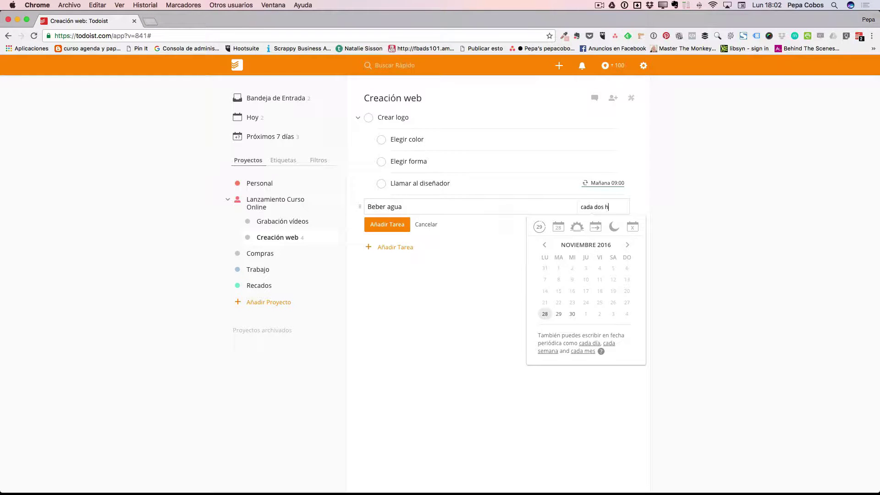
pyautogui.write('oras hasa')
pyautogui.press('BackSpace')
pyautogui.write('ta el 29/1')
pyautogui.press('Return')
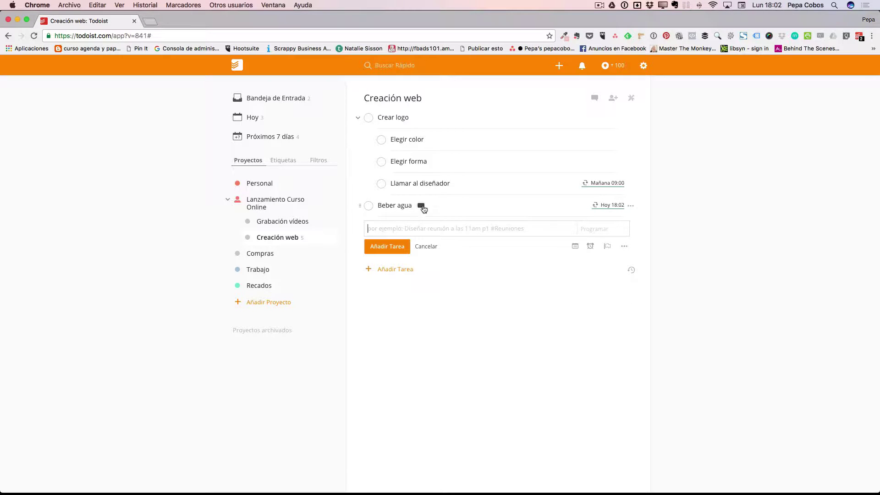
pyautogui.moveTo(615, 204)
# - Add the task Ir al gimnasio scheduled 'cada miércoles hasta el 10 de enero'
pyautogui.write('Ir a g')
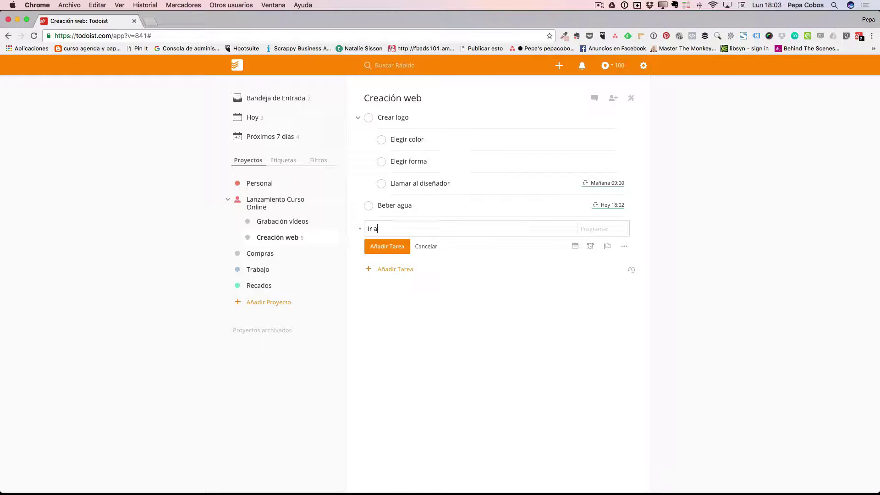
pyautogui.press('BackSpace')
pyautogui.press('BackSpace')
pyautogui.write('l gimnasio')
pyautogui.press('Tab')
pyautogui.write('cada mi')
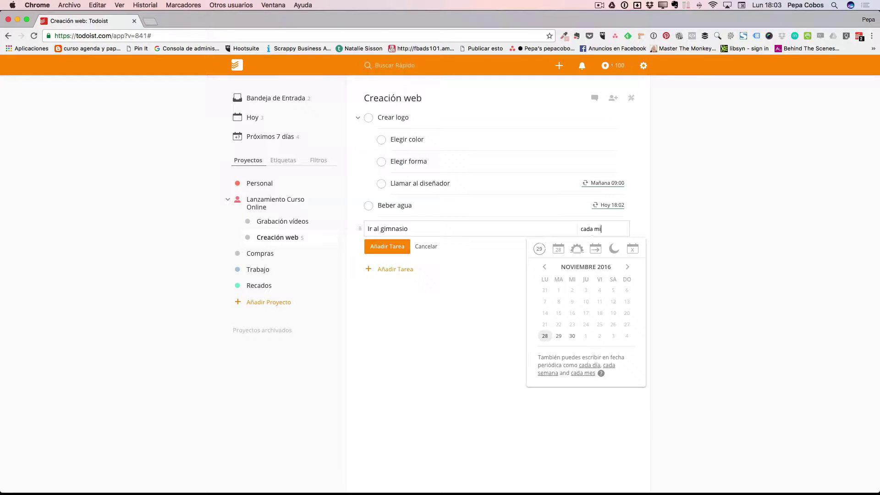
pyautogui.write('érco')
pyautogui.write('les hasta el 10')
pyautogui.write(' de enero')
pyautogui.press('Return')
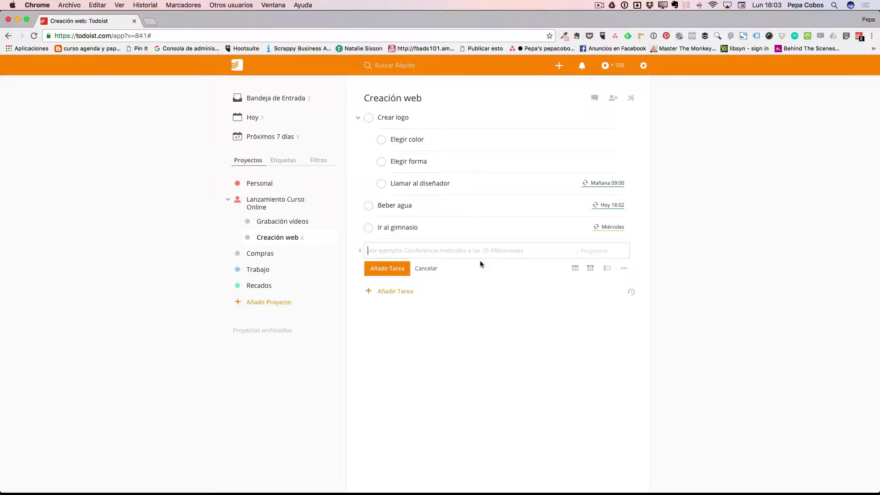
pyautogui.write('Comer sano')
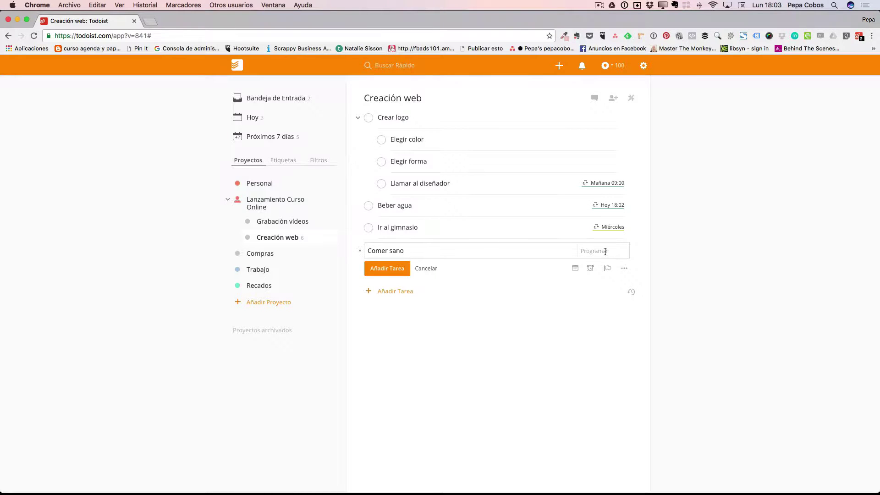
# - Give Comer sano the red top priority and save it to Creación web
pyautogui.click(576, 271)
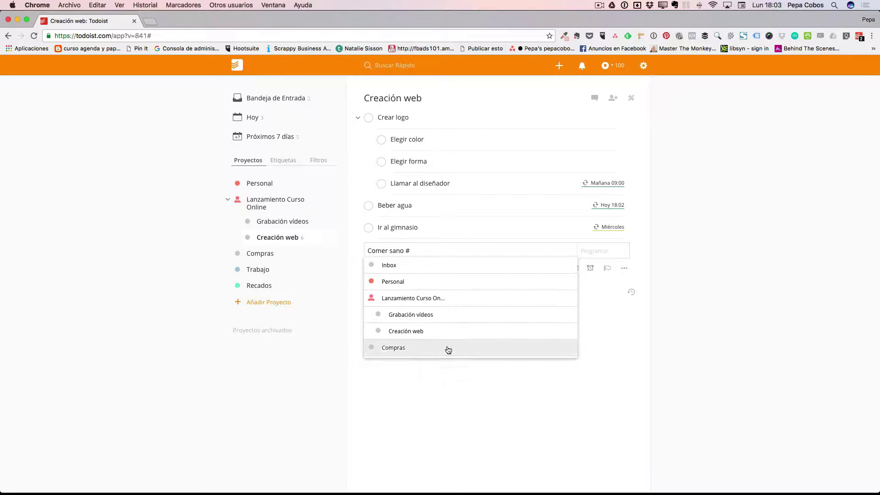
pyautogui.click(591, 271)
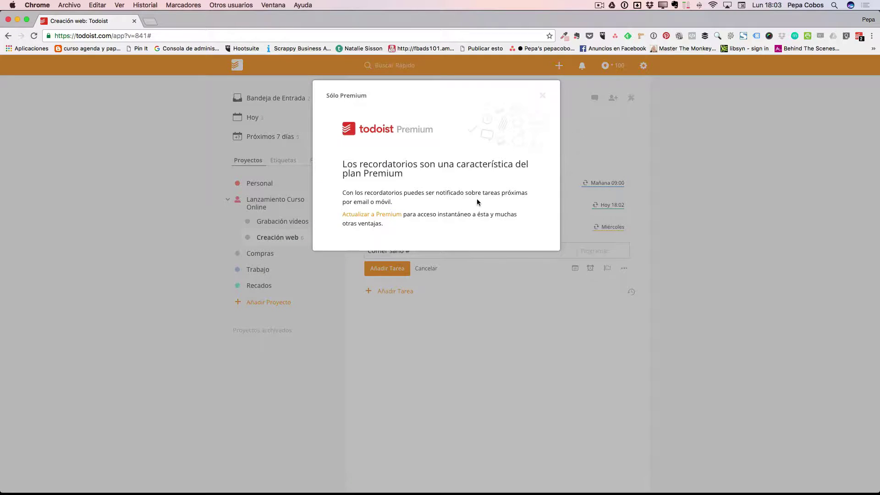
pyautogui.click(544, 98)
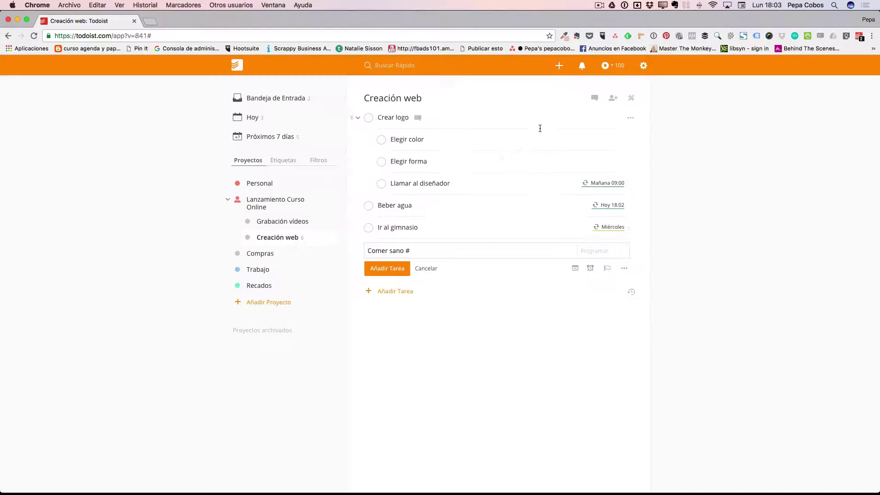
pyautogui.click(608, 269)
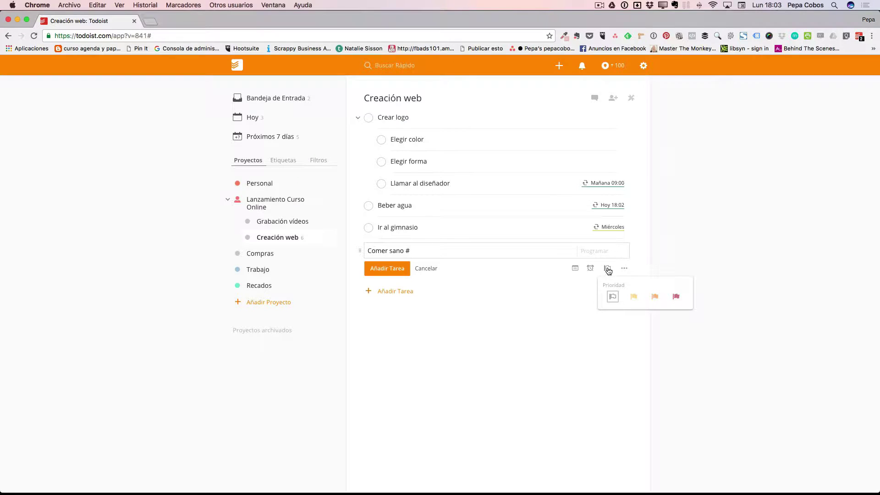
pyautogui.click(676, 296)
pyautogui.click(625, 269)
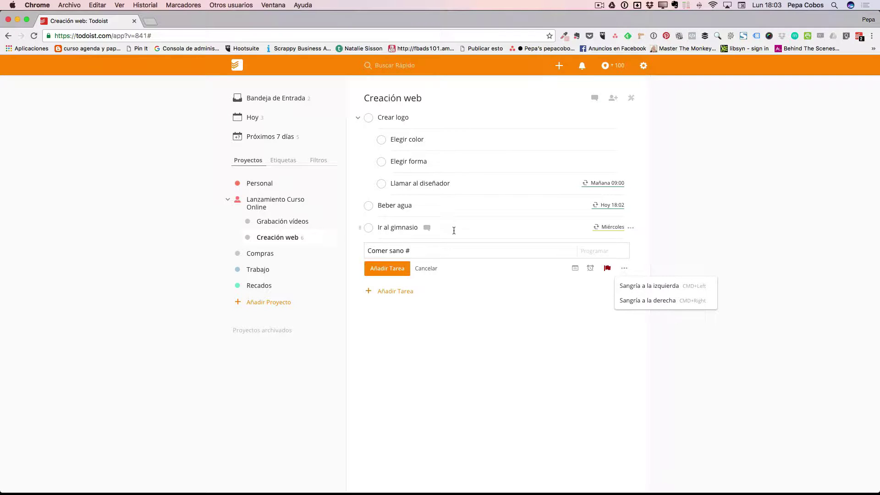
pyautogui.click(385, 269)
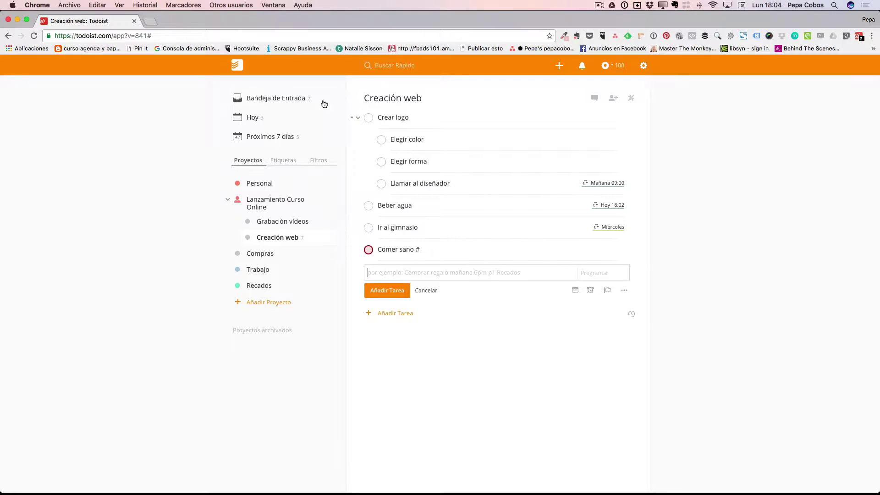
pyautogui.click(254, 119)
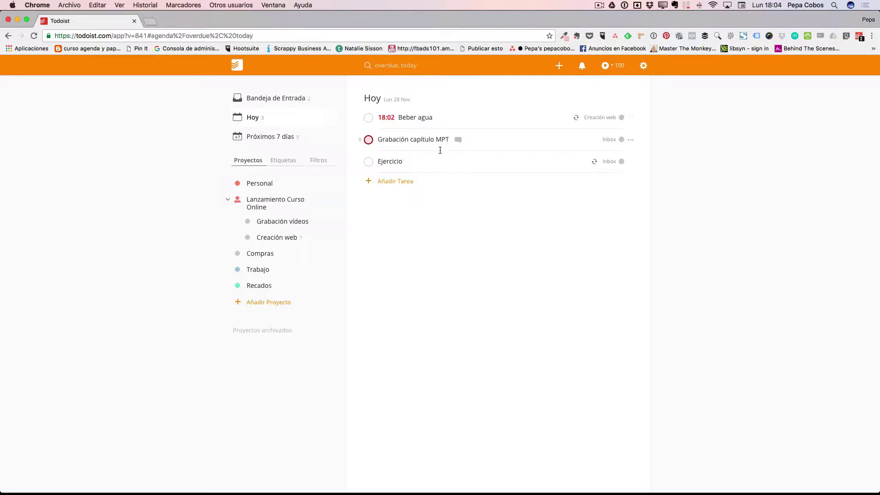
pyautogui.click(268, 137)
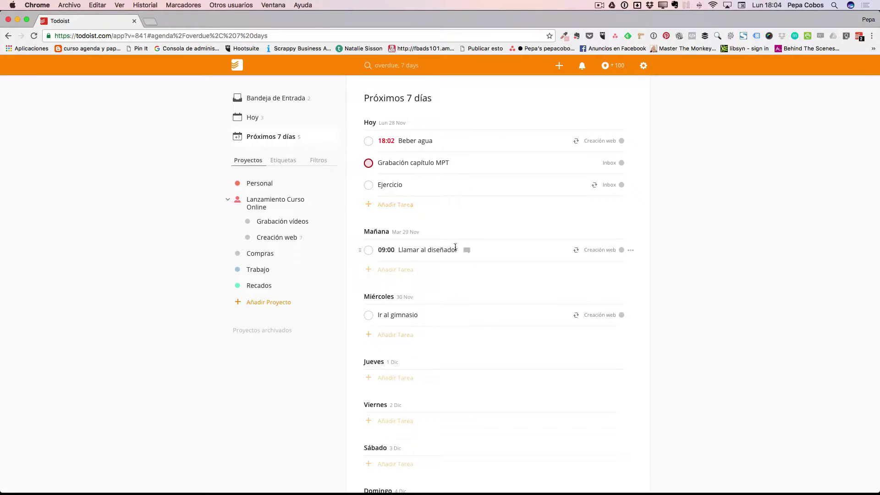
pyautogui.scroll(-3, 415, 314)
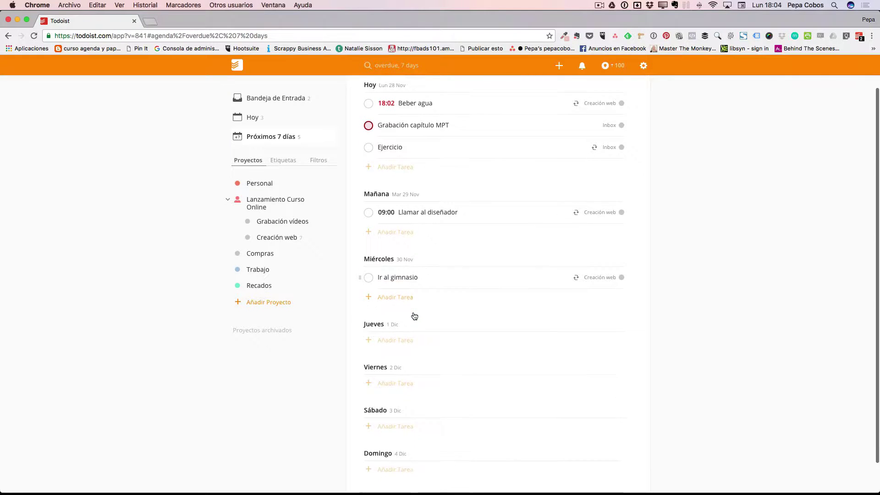
pyautogui.scroll(4, 414, 315)
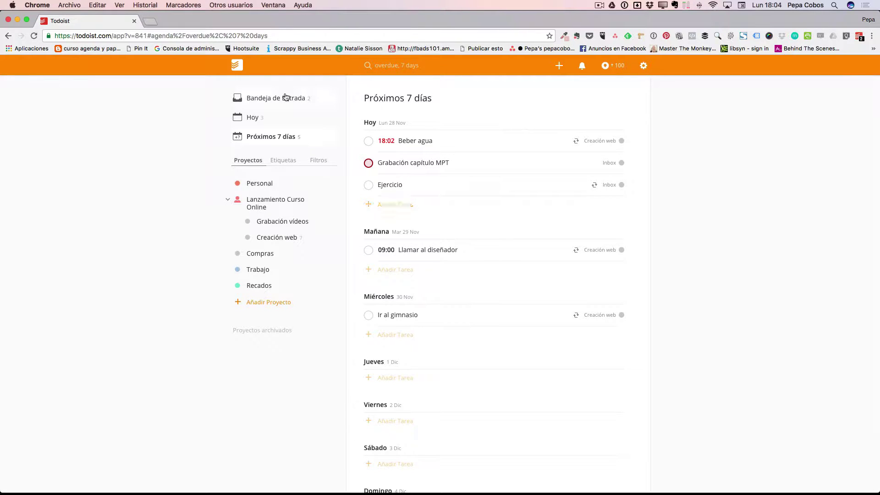
pyautogui.click(270, 202)
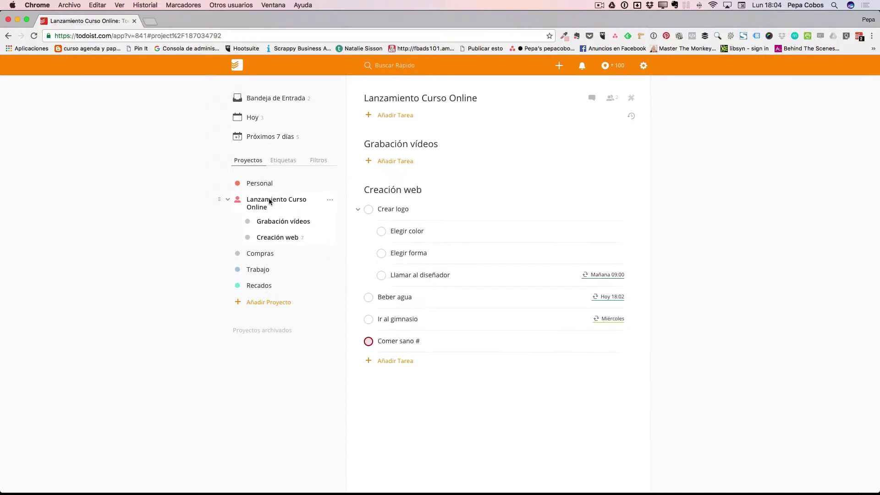
pyautogui.click(278, 237)
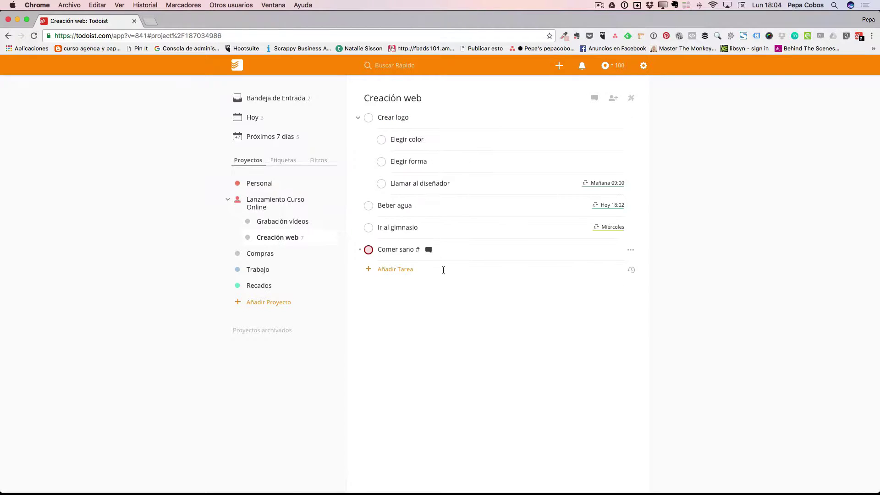
pyautogui.click(595, 99)
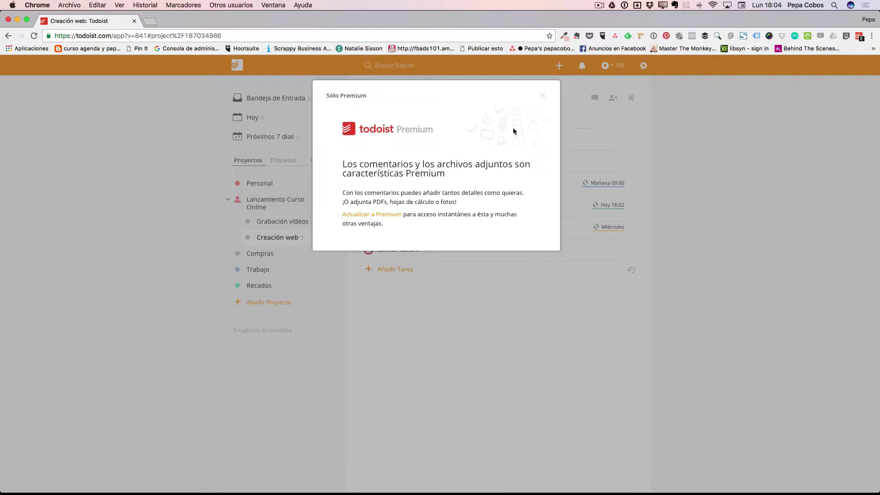
pyautogui.click(542, 94)
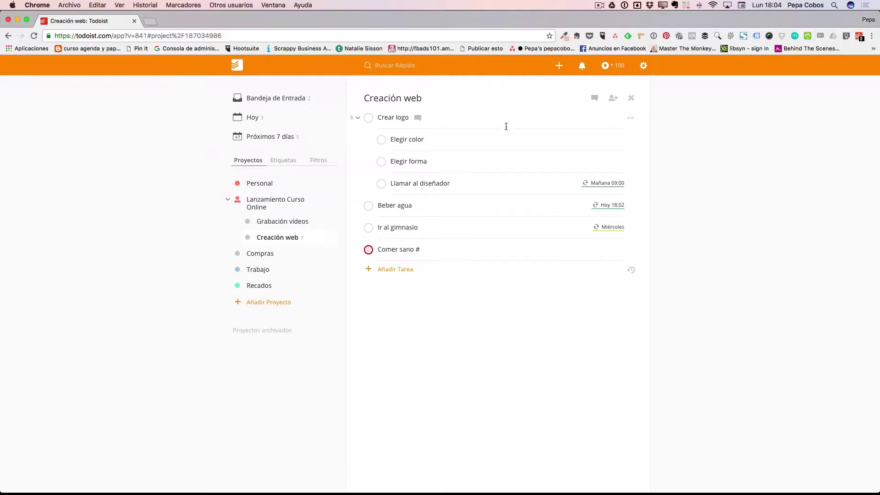
# - Sort Creación web's tasks by priority with the project actions menu's Ordenar por prioridad
pyautogui.click(613, 99)
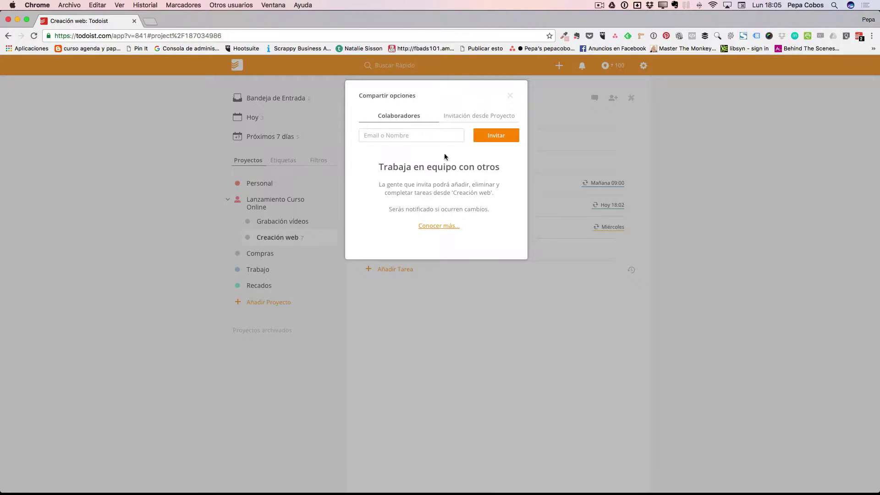
pyautogui.click(554, 169)
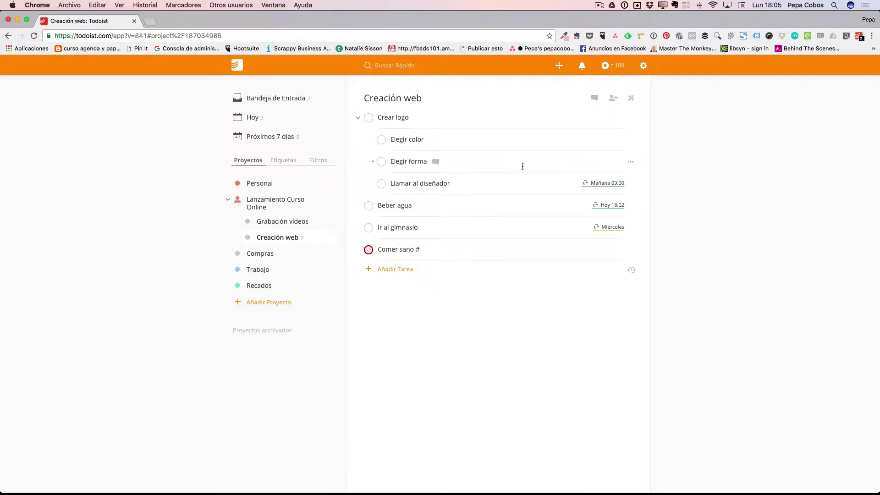
pyautogui.click(632, 99)
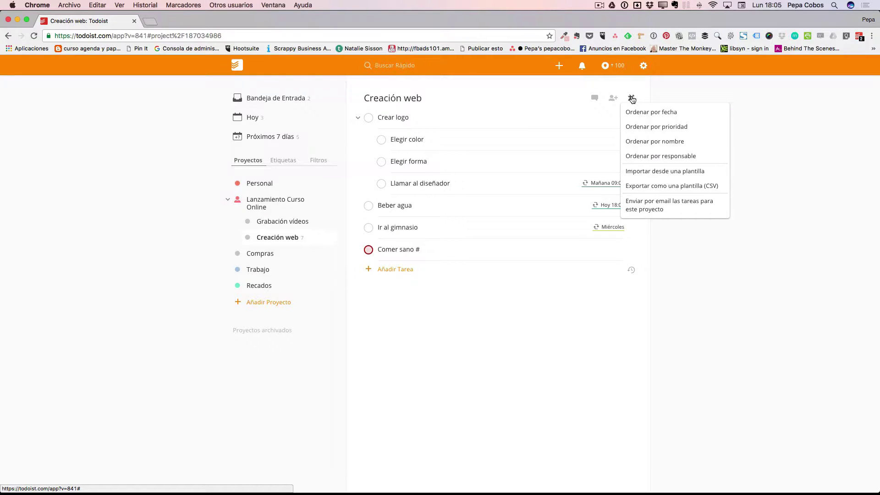
pyautogui.click(647, 126)
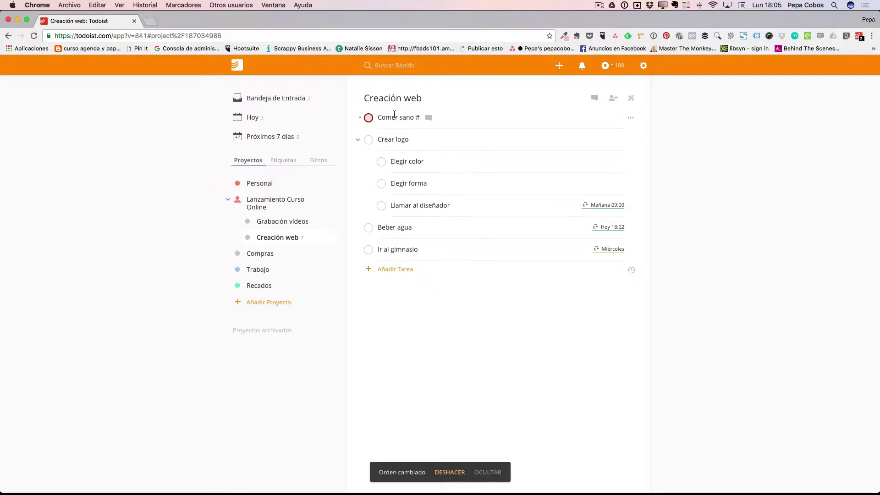
pyautogui.click(631, 100)
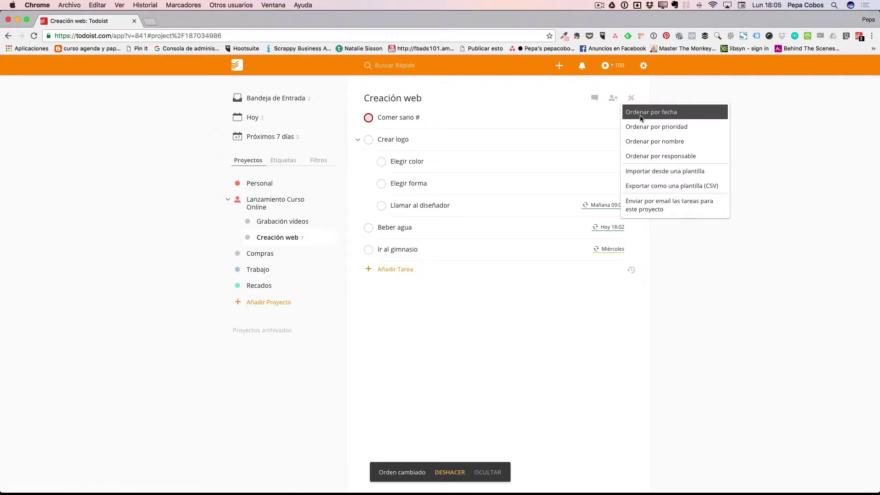
pyautogui.click(704, 92)
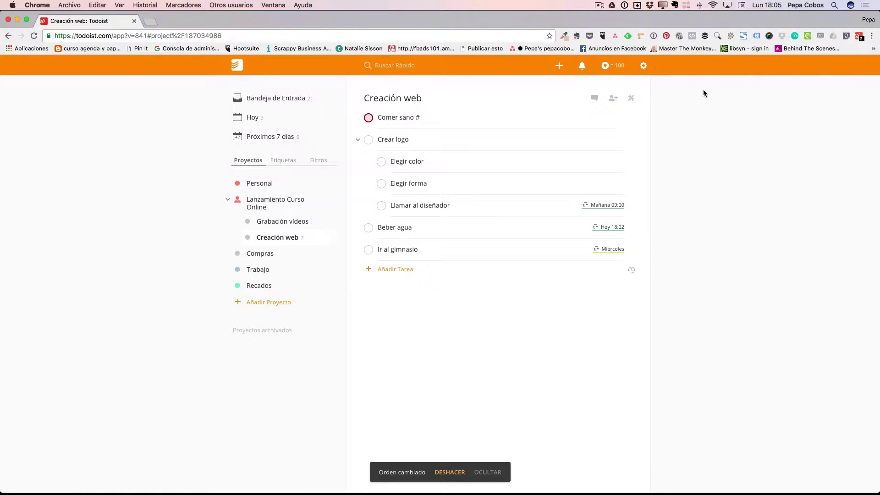
# - Always allow pop-ups from todoist.com
pyautogui.click(644, 67)
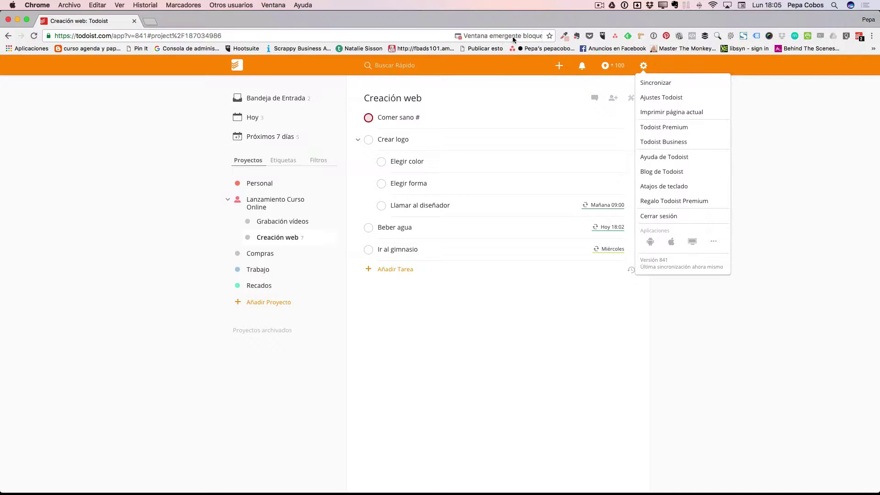
pyautogui.click(540, 37)
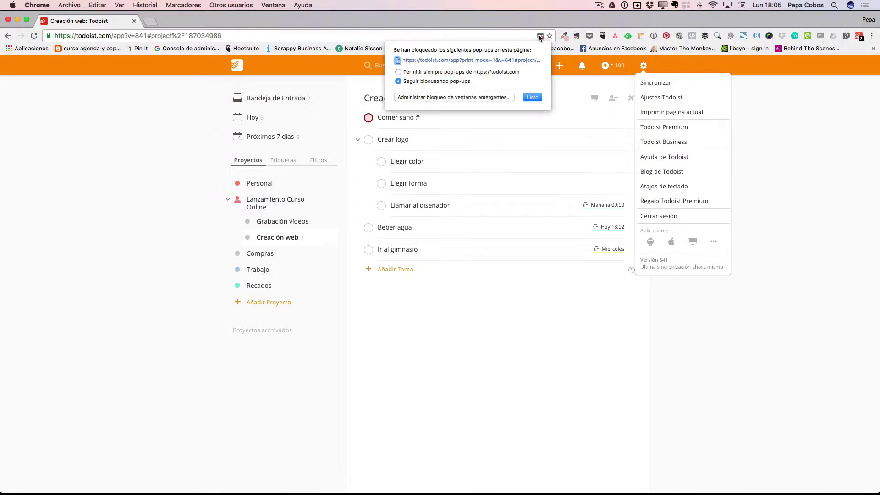
pyautogui.click(398, 73)
pyautogui.click(532, 97)
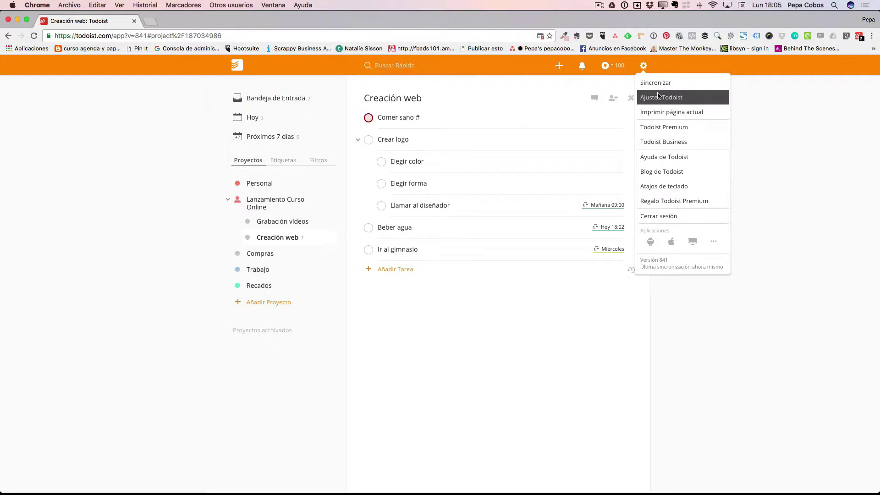
# - Open the current project's printable view, cancel printing, and close that view
pyautogui.click(657, 114)
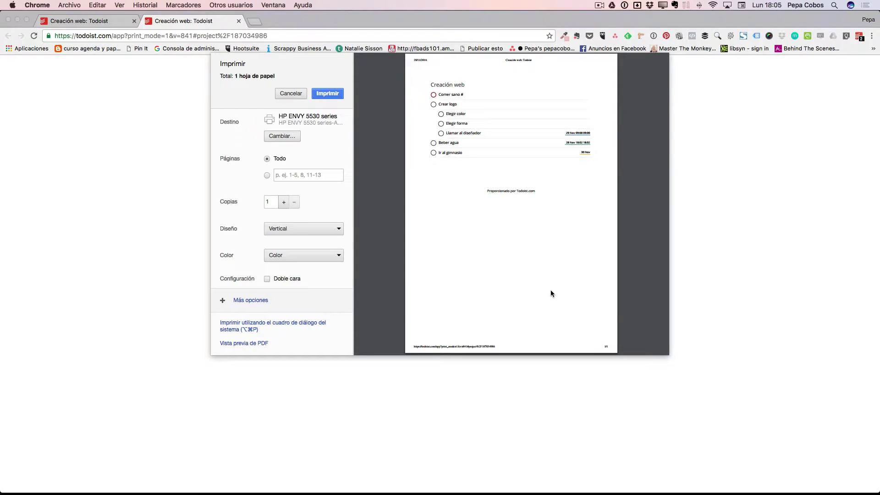
pyautogui.click(291, 94)
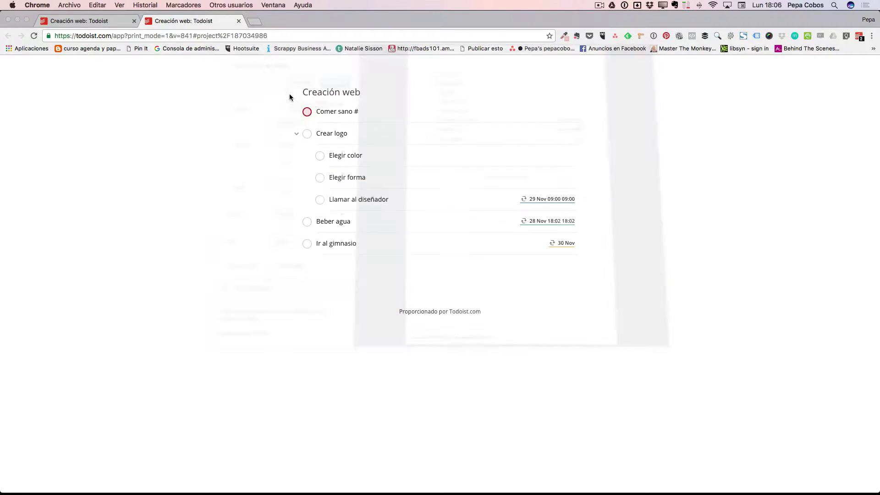
pyautogui.click(239, 21)
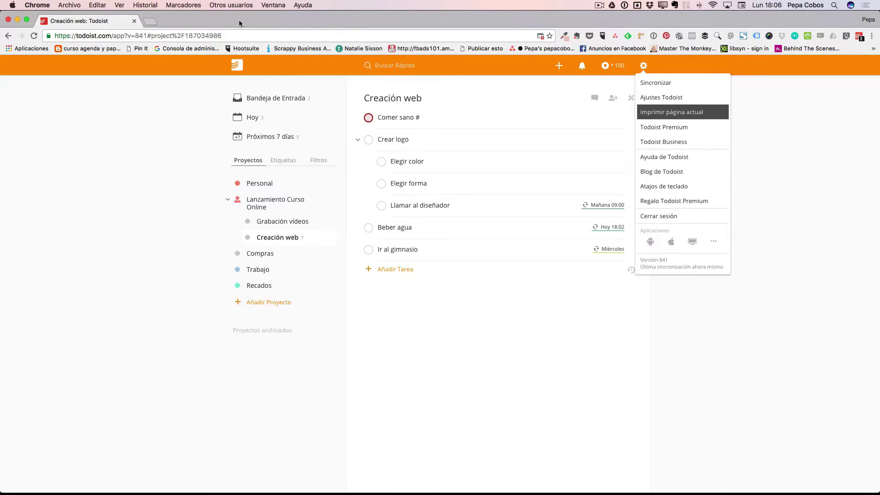
# - Dismiss the settings gear menu, leaving the Creación web list visible
pyautogui.click(634, 385)
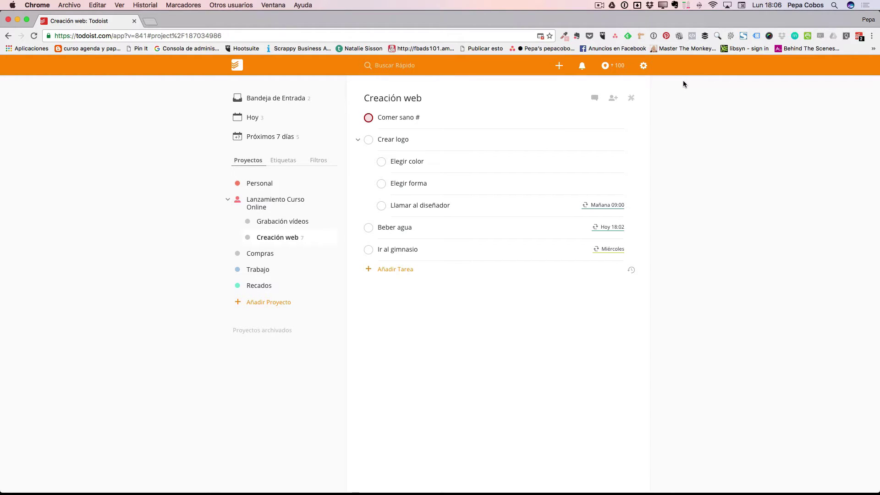
# - Set the weekly karma goal to 25 in Karma and goals settings
pyautogui.click(610, 65)
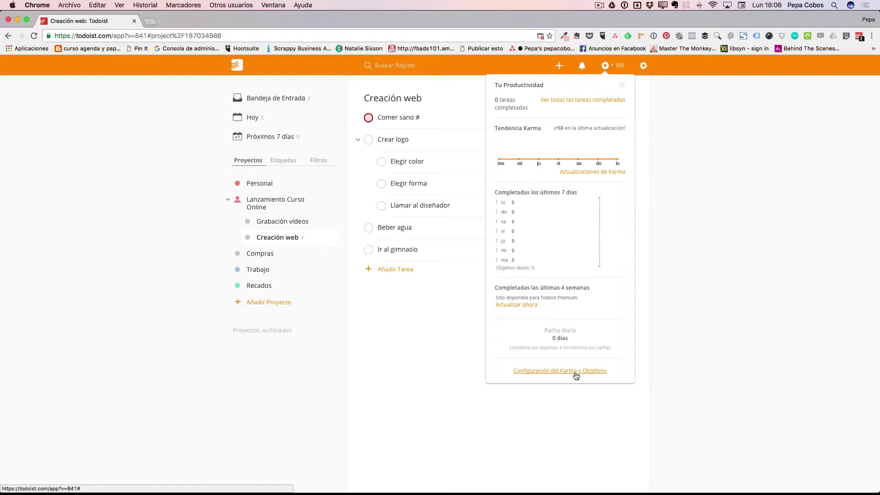
pyautogui.click(561, 372)
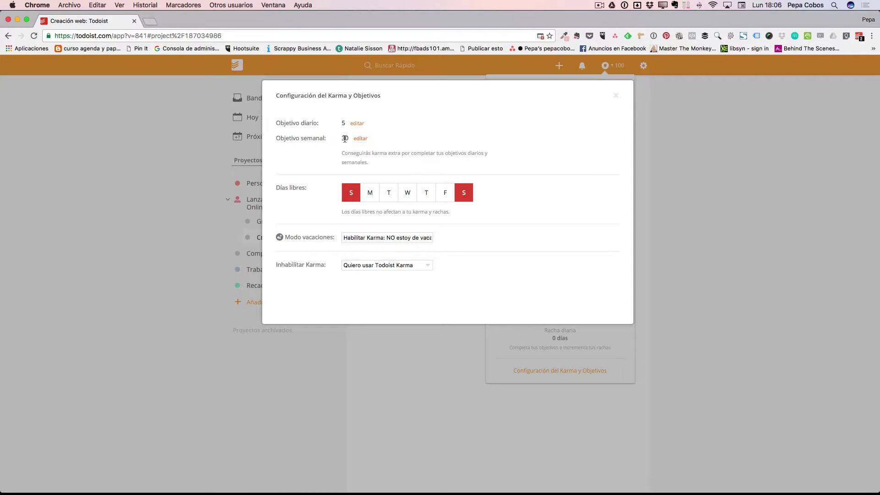
pyautogui.click(358, 139)
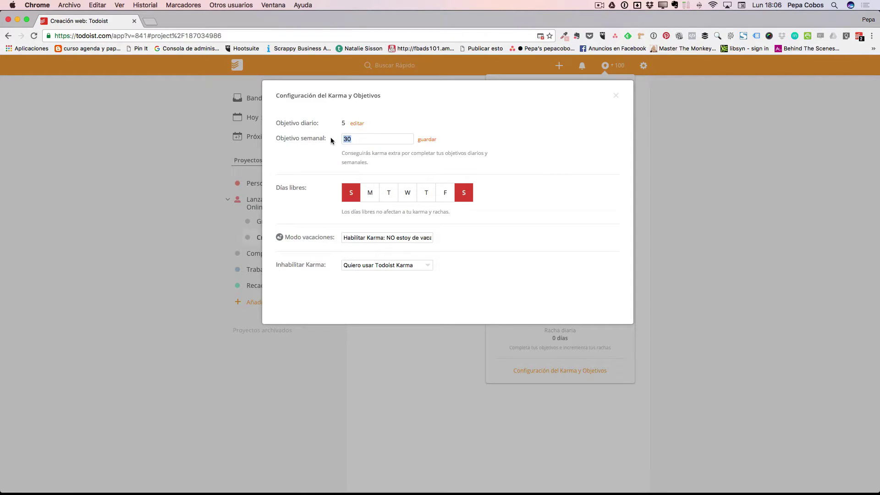
pyautogui.write('25')
pyautogui.click(427, 139)
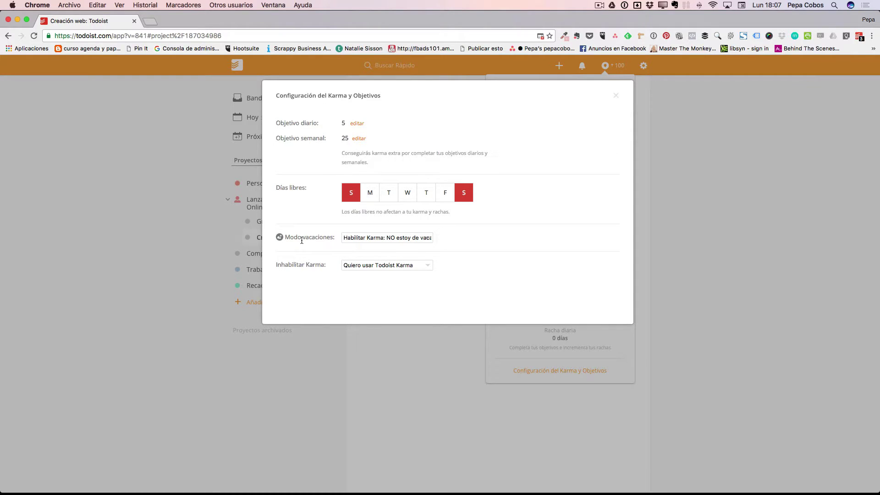
# - Keep vacation mode off and karma enabled, then close the karma settings and overview
pyautogui.click(390, 238)
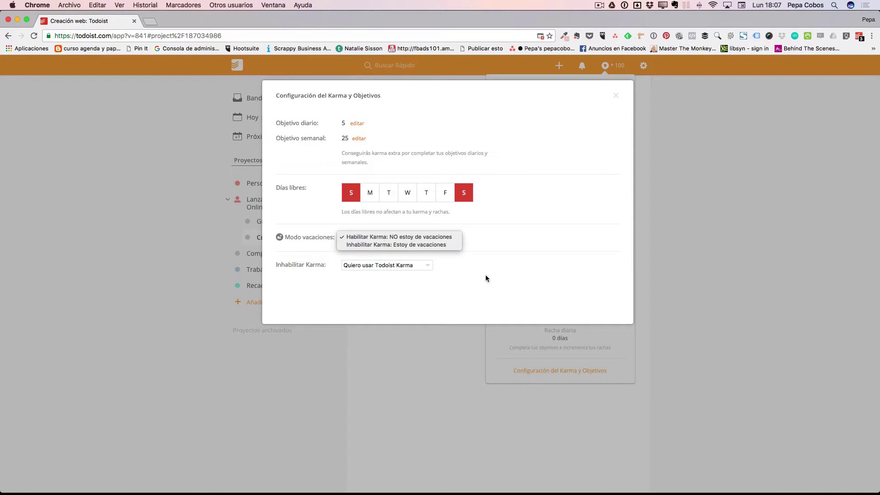
pyautogui.click(509, 282)
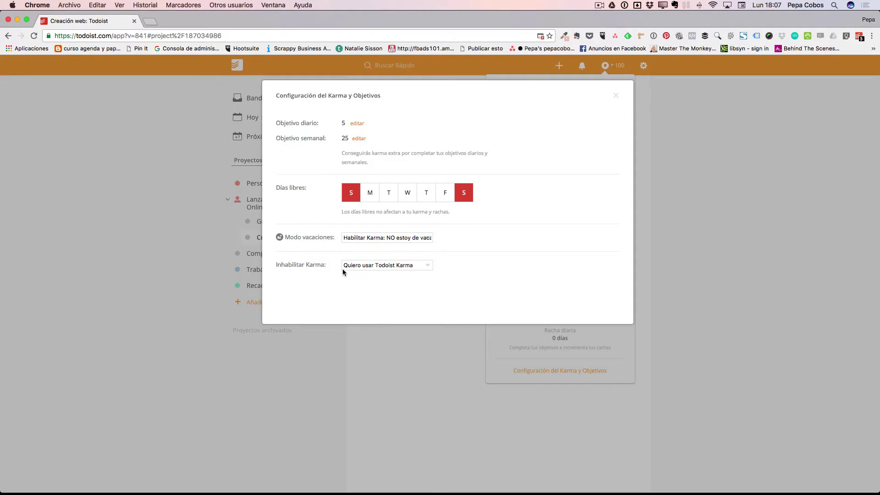
pyautogui.click(381, 265)
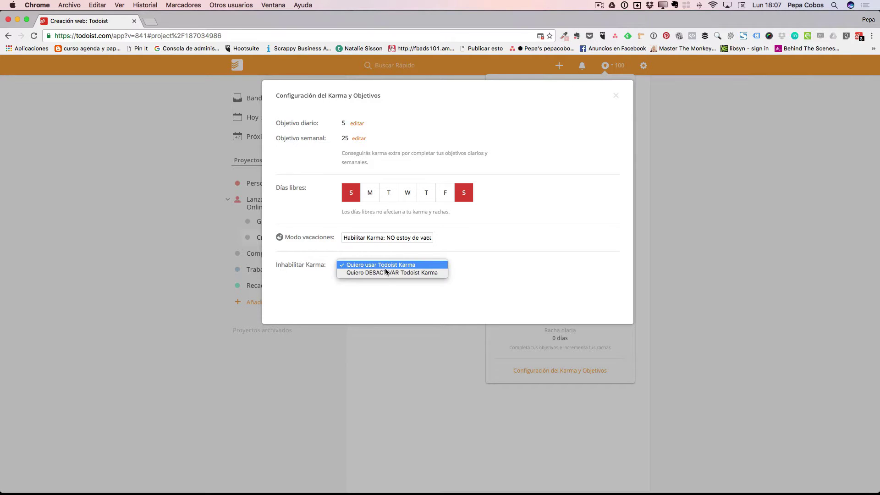
pyautogui.click(519, 268)
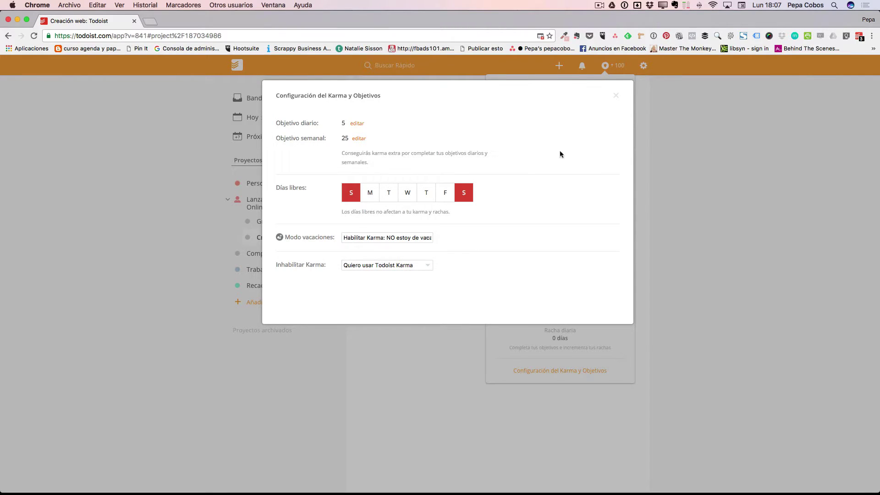
pyautogui.click(616, 95)
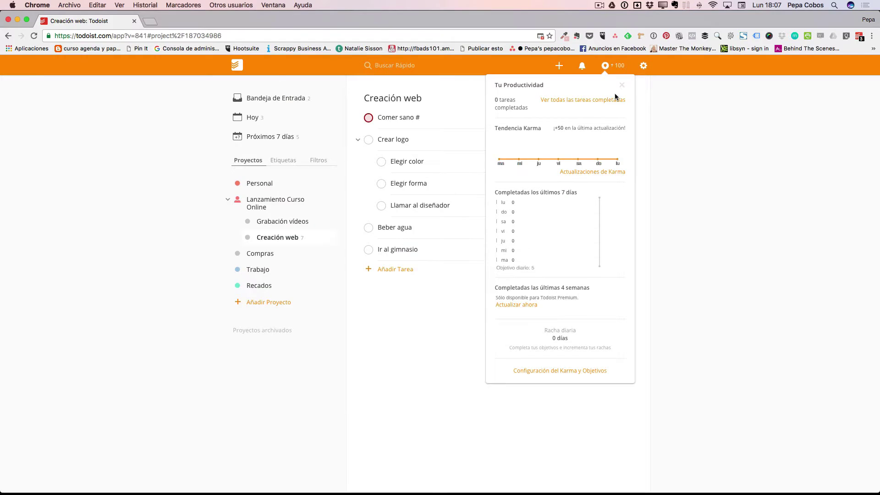
pyautogui.click(439, 156)
# - In Hoy, complete Beber agua, Grabación capítulo MPT and Ejercicio, then check productivity progress
pyautogui.click(252, 118)
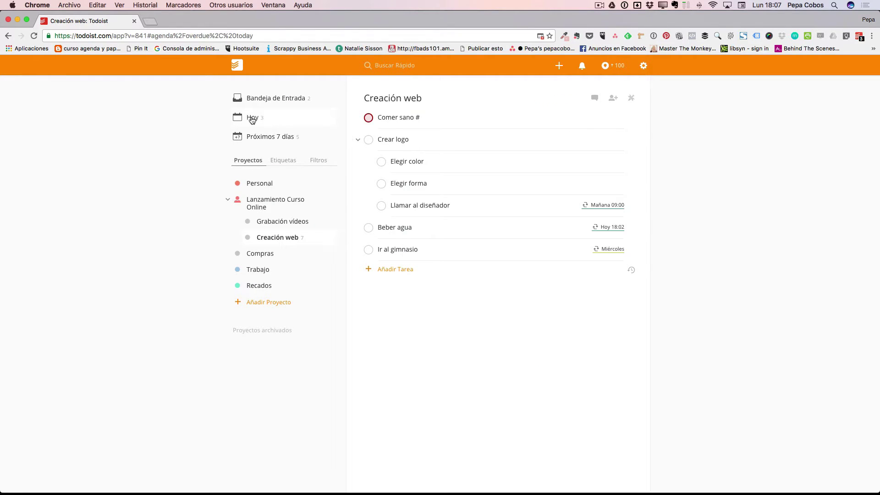
pyautogui.click(369, 117)
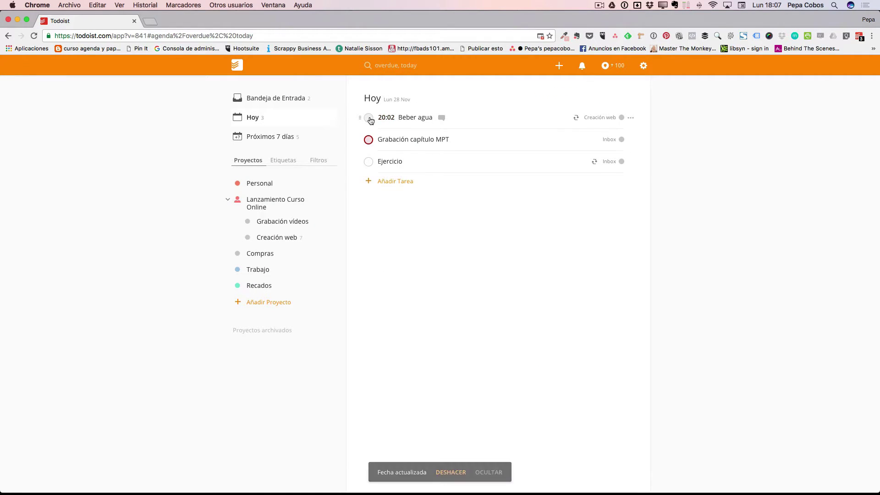
pyautogui.click(369, 140)
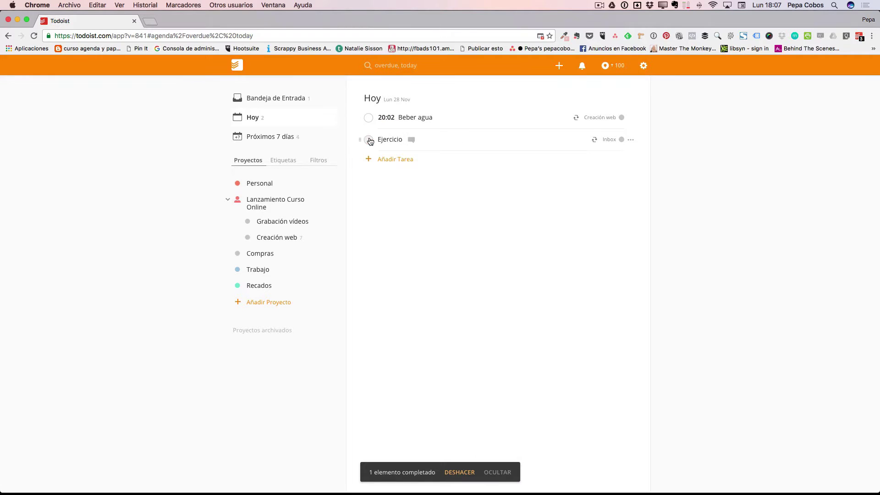
pyautogui.click(368, 140)
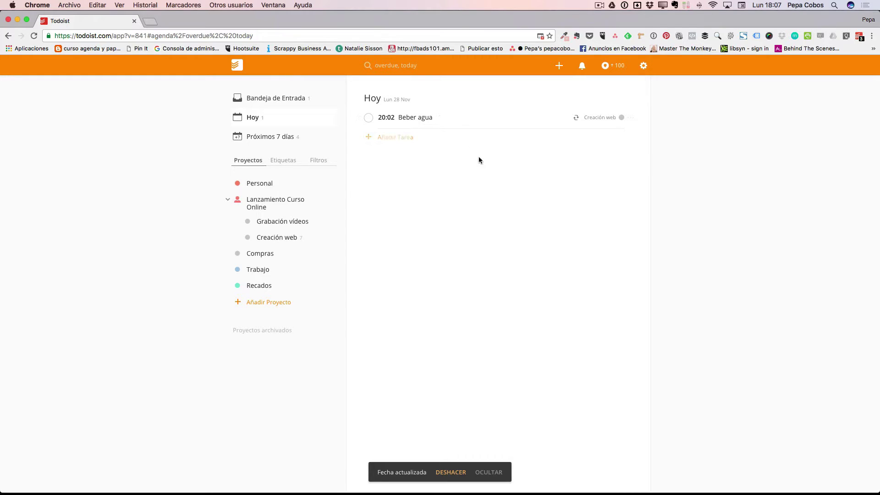
pyautogui.click(612, 65)
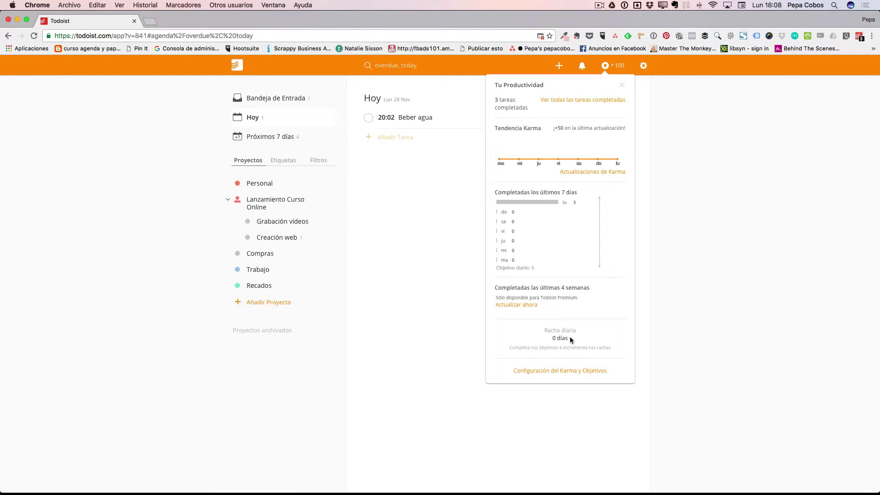
pyautogui.click(440, 315)
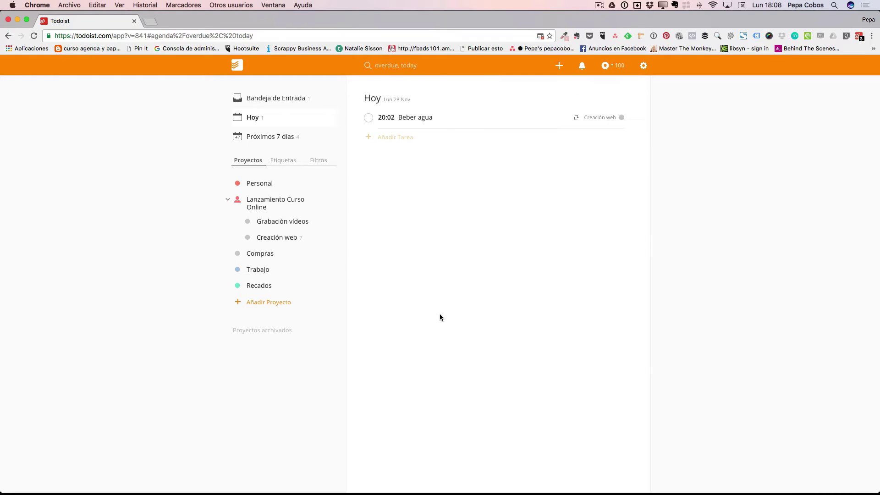
# - Complete the remaining two Beber agua occurrences and confirm #TodoistZero in the productivity overview
pyautogui.click(369, 118)
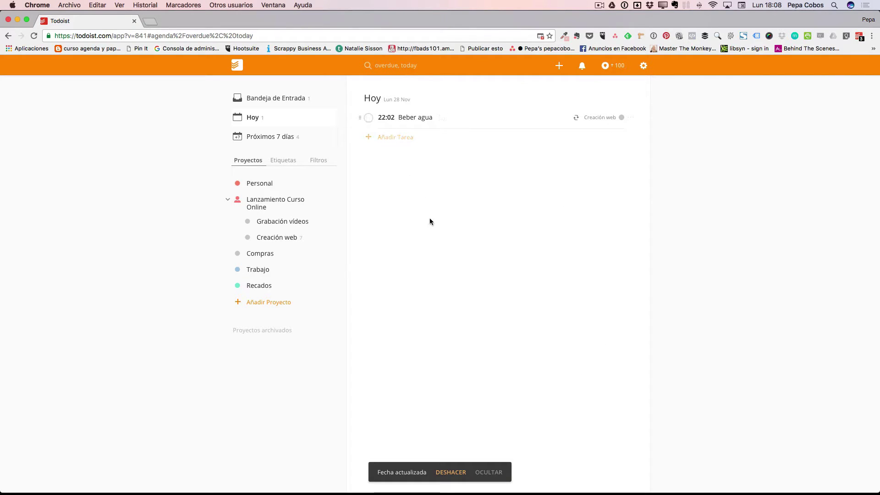
pyautogui.click(368, 117)
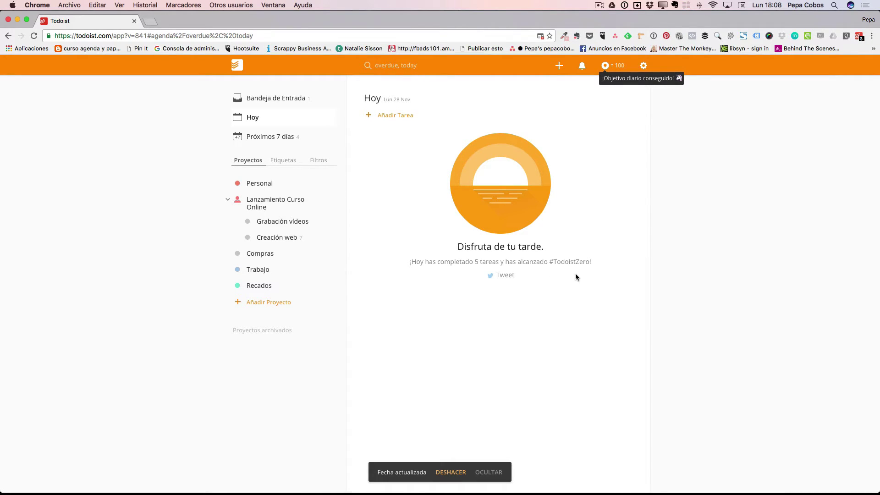
pyautogui.click(605, 65)
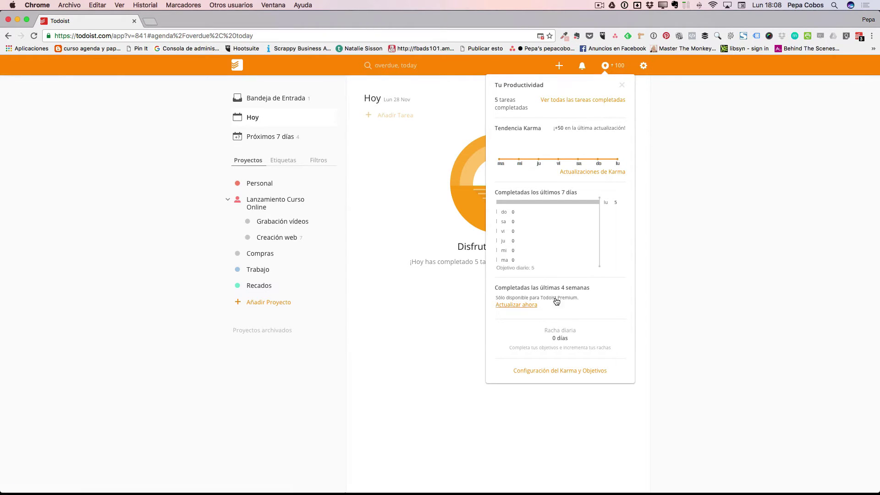
pyautogui.moveTo(600, 205)
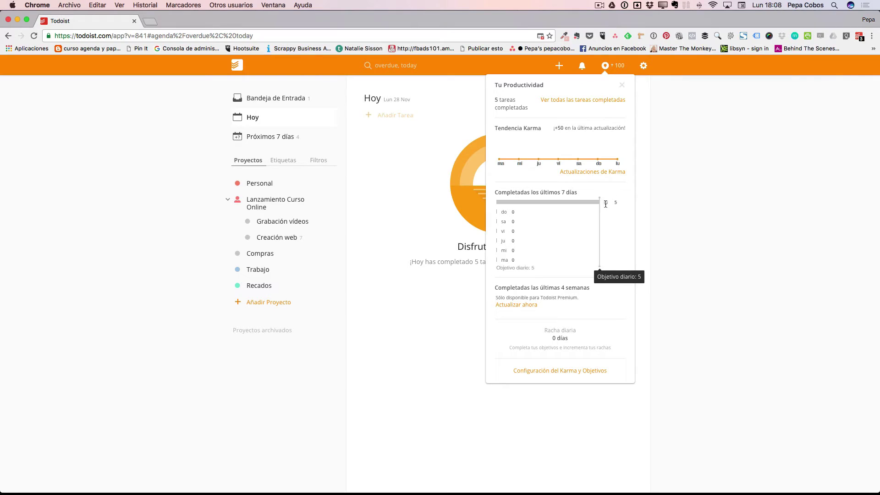
pyautogui.click(725, 101)
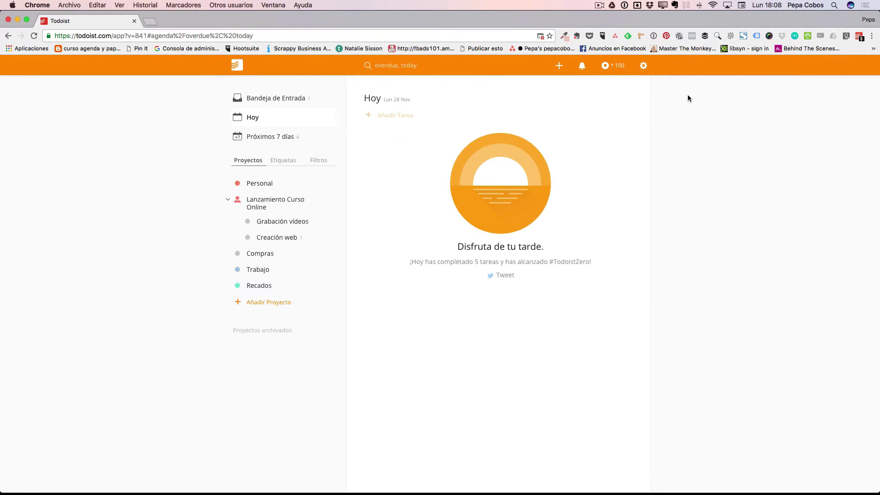